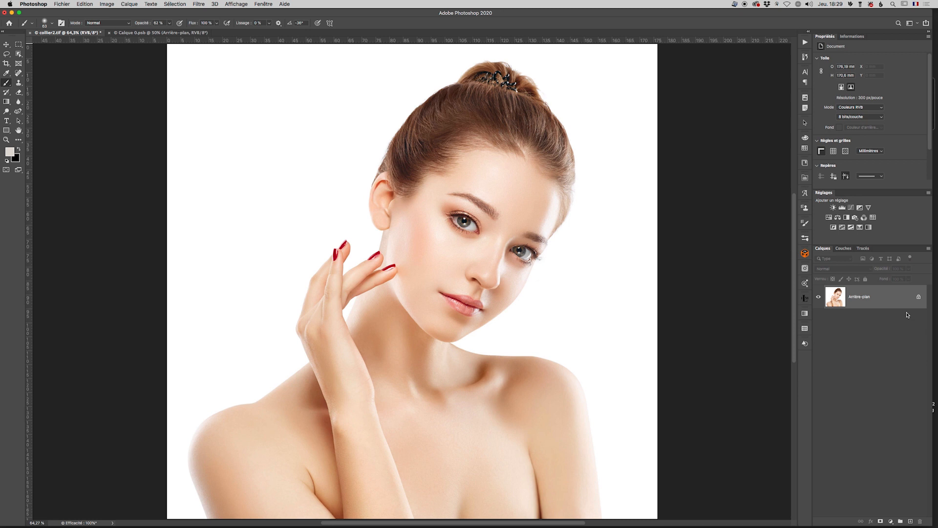
Duplicate the background layer and add a Black & White adjustment above it with yellows set to -16
left_click_drag(894, 299, 911, 524)
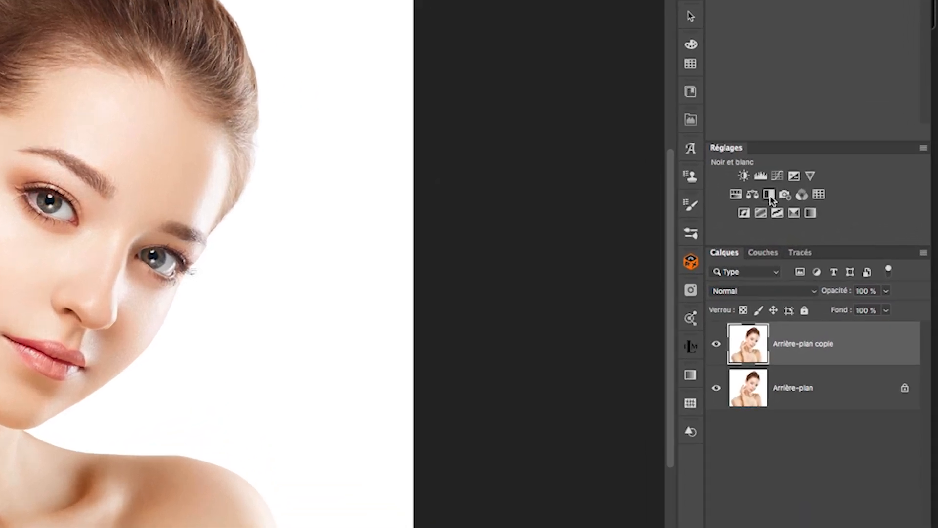
left_click(768, 194)
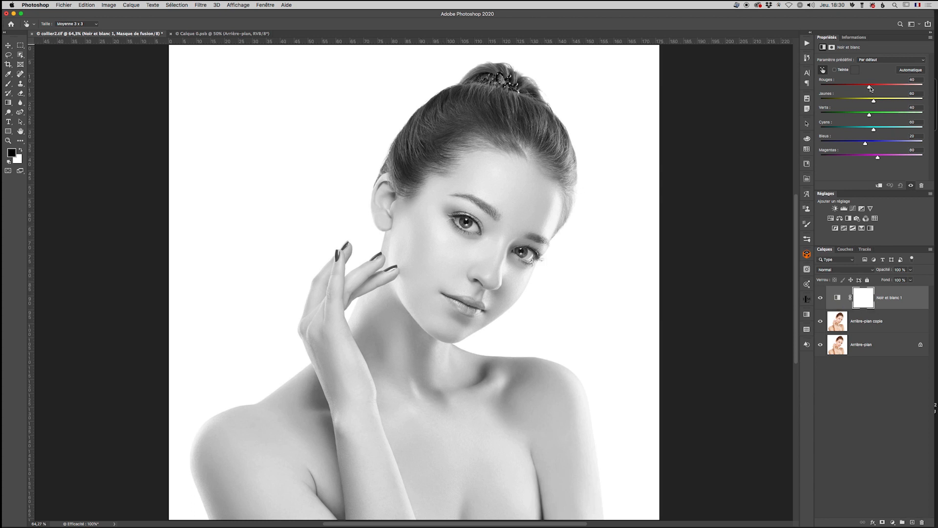
left_click_drag(874, 102, 858, 101)
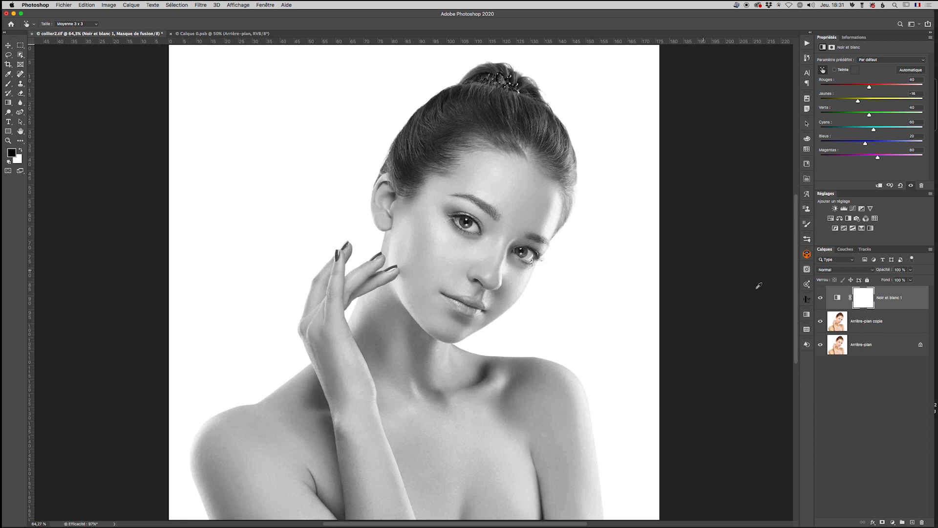
Convert the background copy layer into a smart object
left_click(887, 321)
key("b")
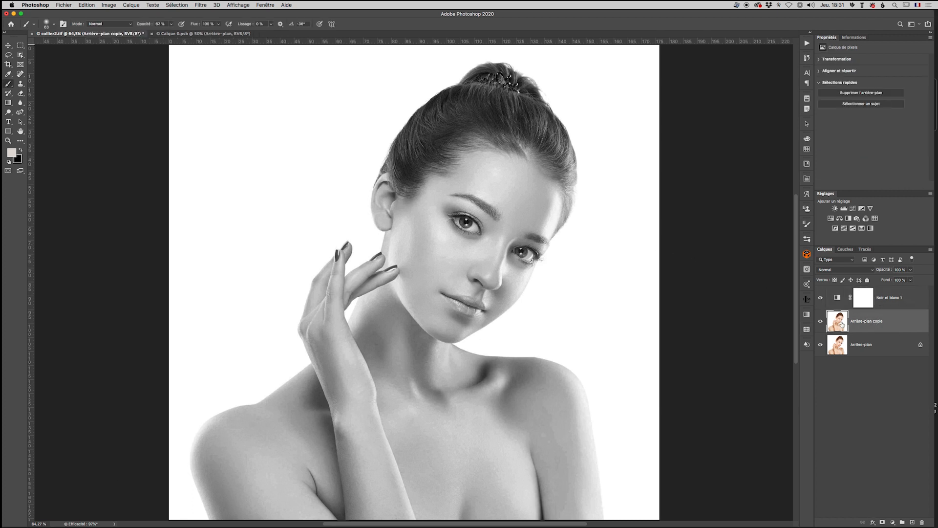
right_click(897, 323)
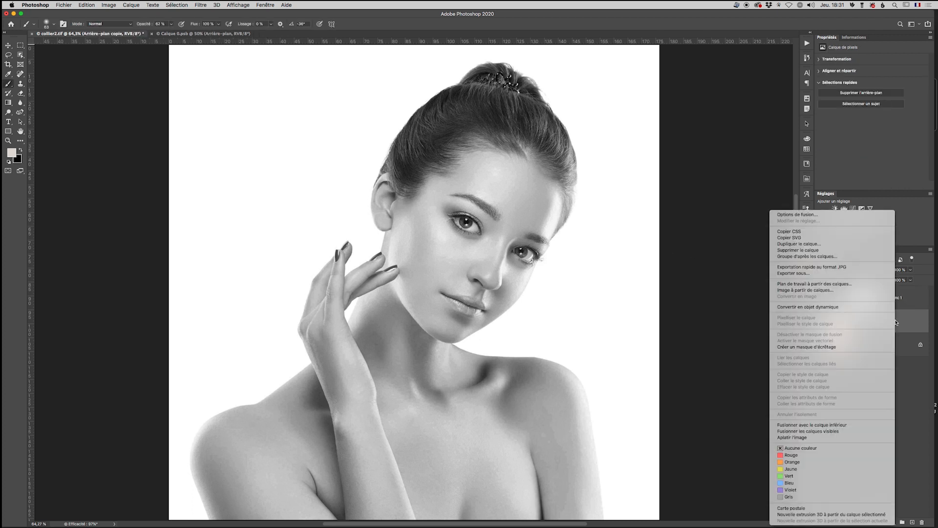
left_click(813, 307)
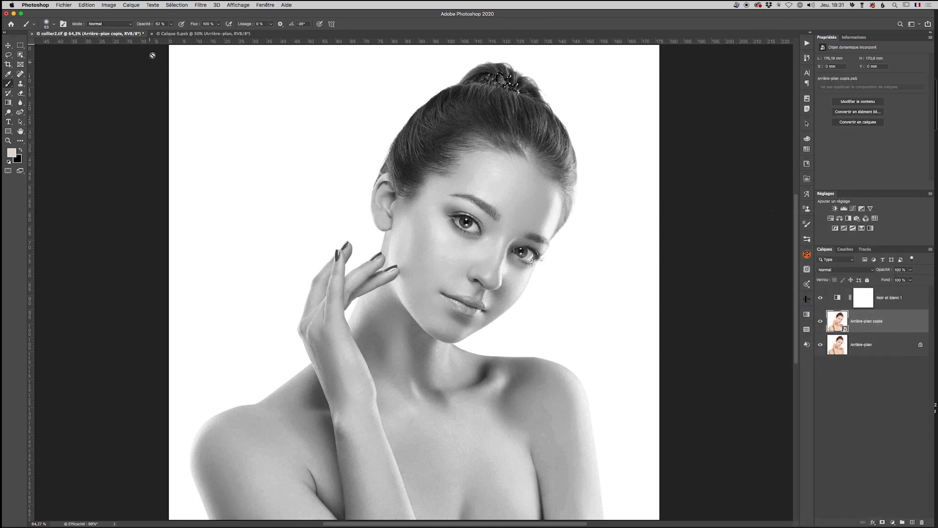
Apply Shadows/Highlights to the background copy, setting the highlights amount to 85% and the highlights tone to 73%
left_click(108, 5)
mouse_move(110, 27)
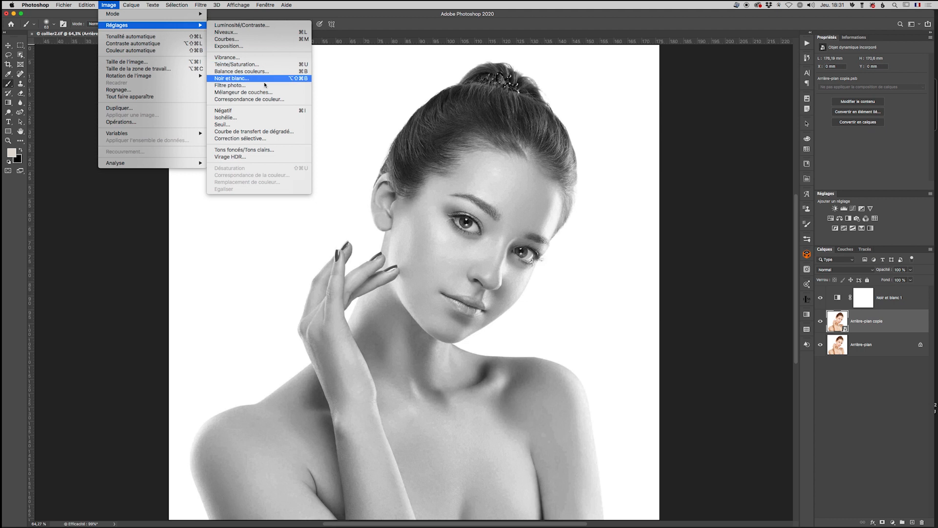
left_click(245, 150)
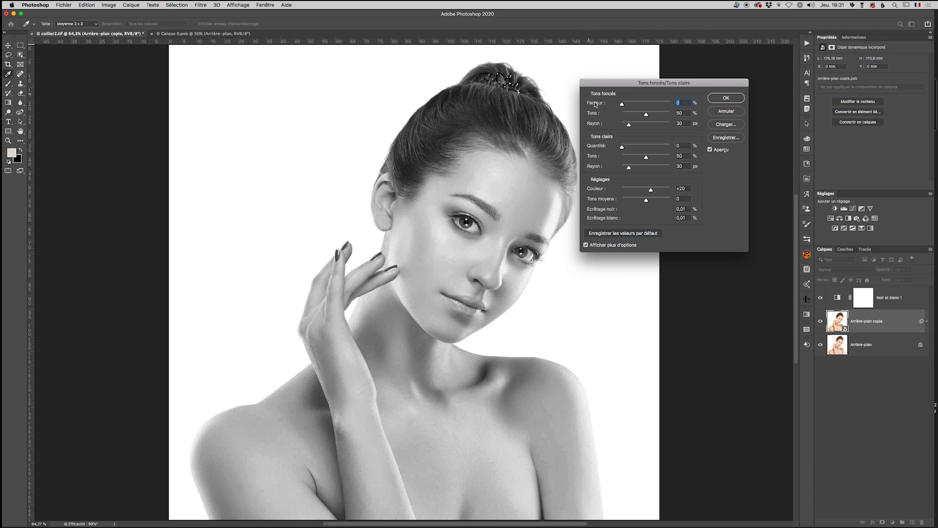
left_click_drag(622, 147, 664, 146)
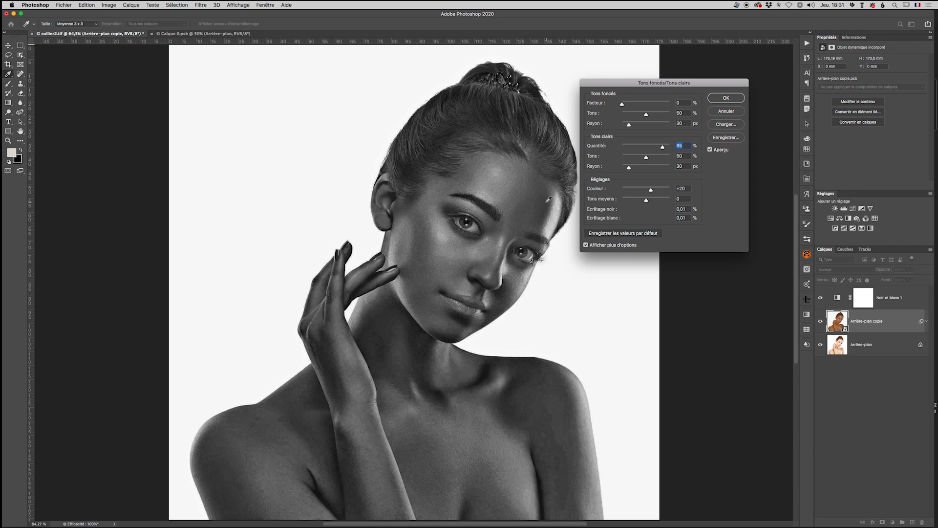
mouse_move(646, 157)
left_mouse_down()
mouse_move(630, 157)
mouse_move(657, 157)
left_mouse_up()
left_click_drag(622, 103, 634, 104)
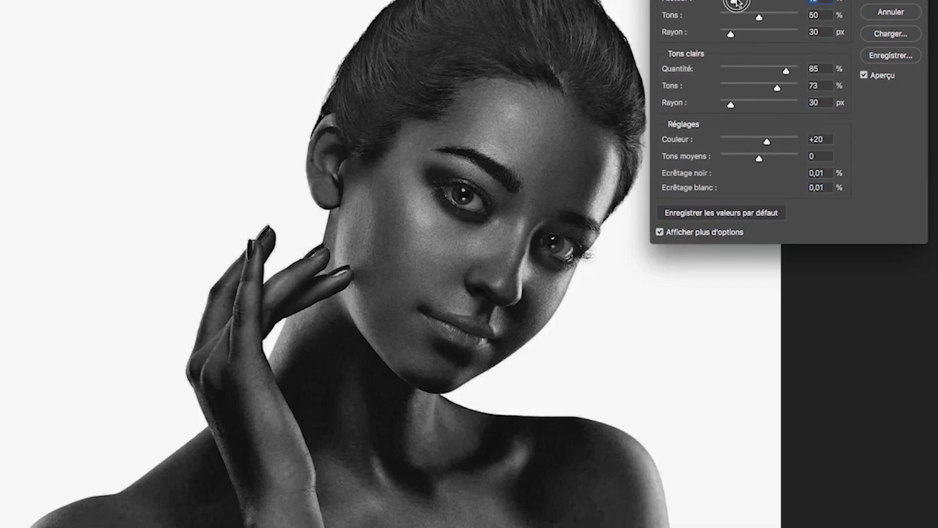
mouse_move(741, 1)
left_mouse_down()
mouse_move(752, 1)
mouse_move(731, 4)
left_mouse_up()
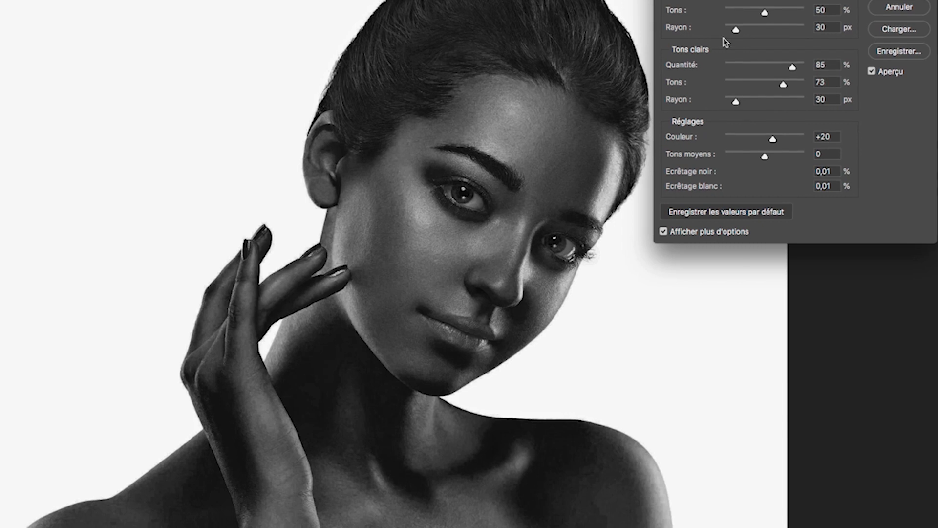
Set the midtones to +66 and the highlights amount to 76%, and accept the Shadows/Highlights filter
left_click_drag(767, 156, 800, 149)
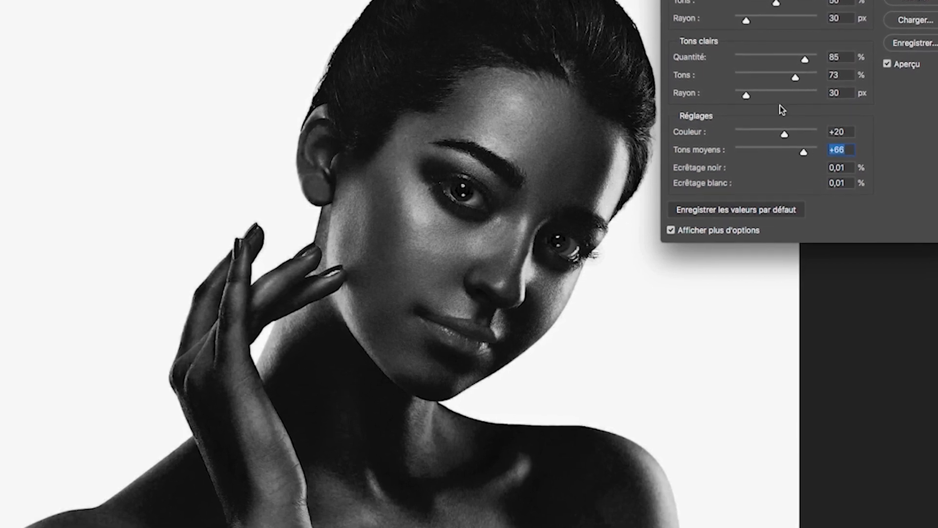
left_click(806, 59)
left_click_drag(809, 57, 802, 58)
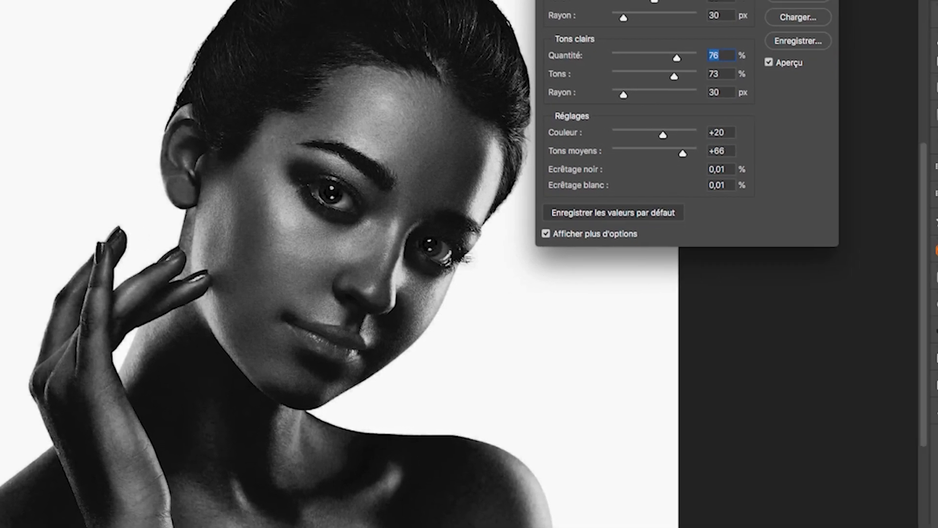
left_click(923, 0)
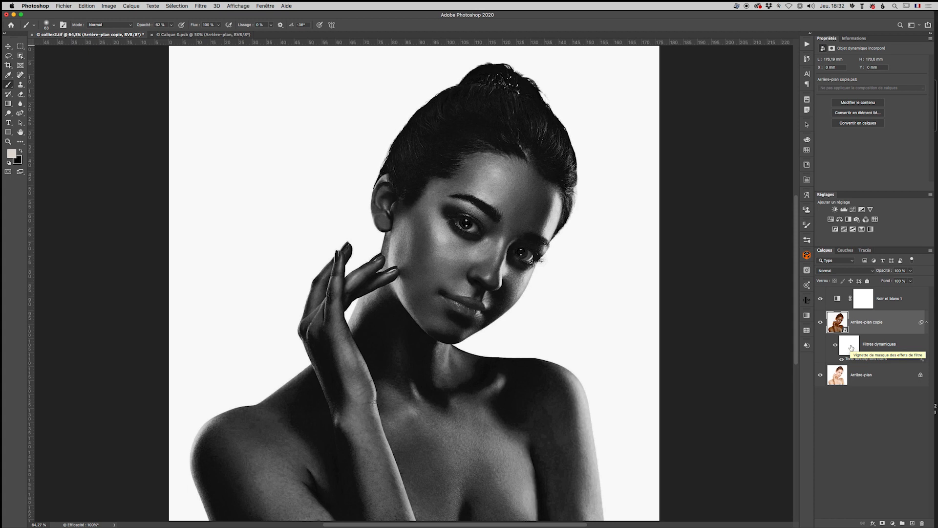
Try a colorized Hue/Saturation adjustment with a golden hue and saturation 31 above the Black & White layer, and delete it
left_click(866, 305)
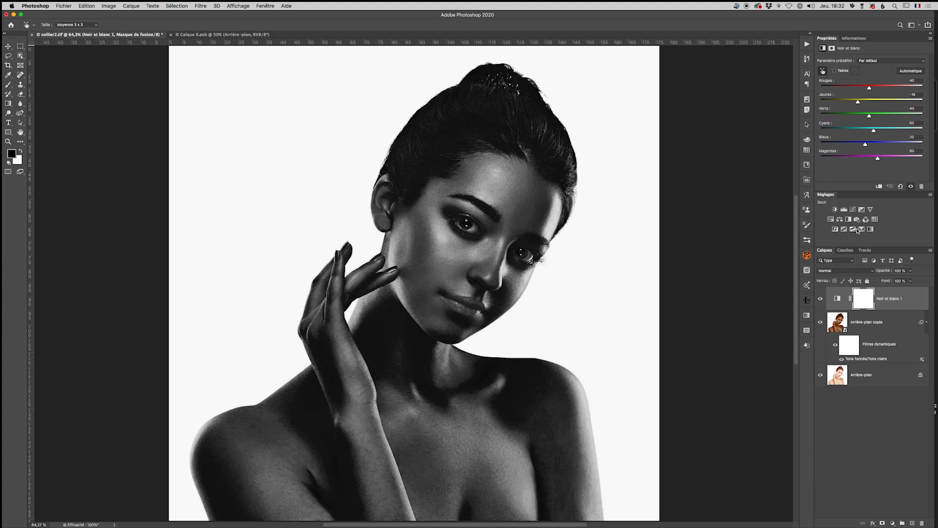
left_click(831, 220)
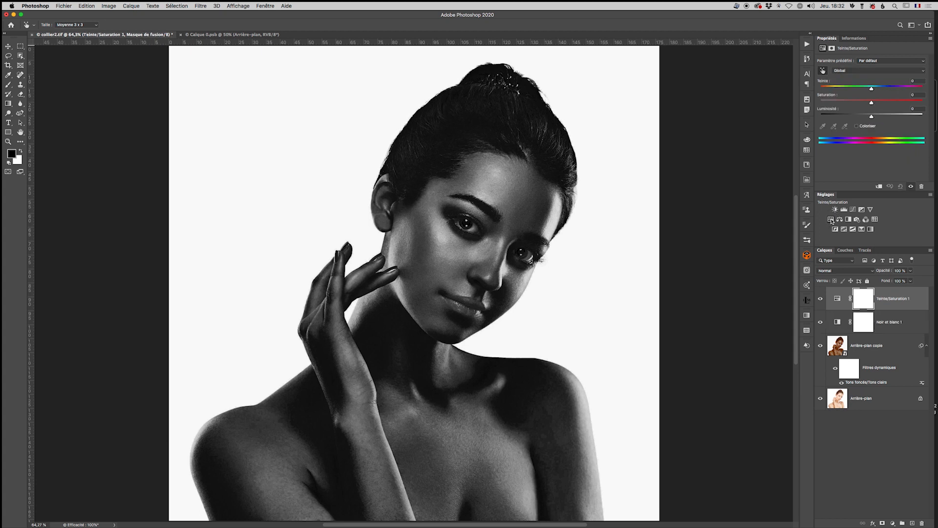
left_click(857, 126)
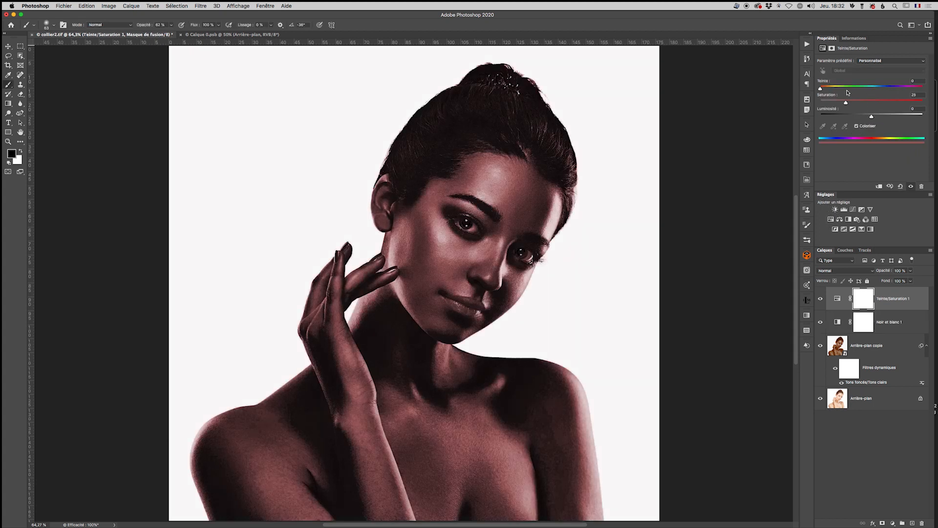
mouse_move(821, 89)
left_mouse_down()
mouse_move(852, 103)
mouse_move(831, 88)
left_mouse_up()
left_click_drag(919, 296, 923, 524)
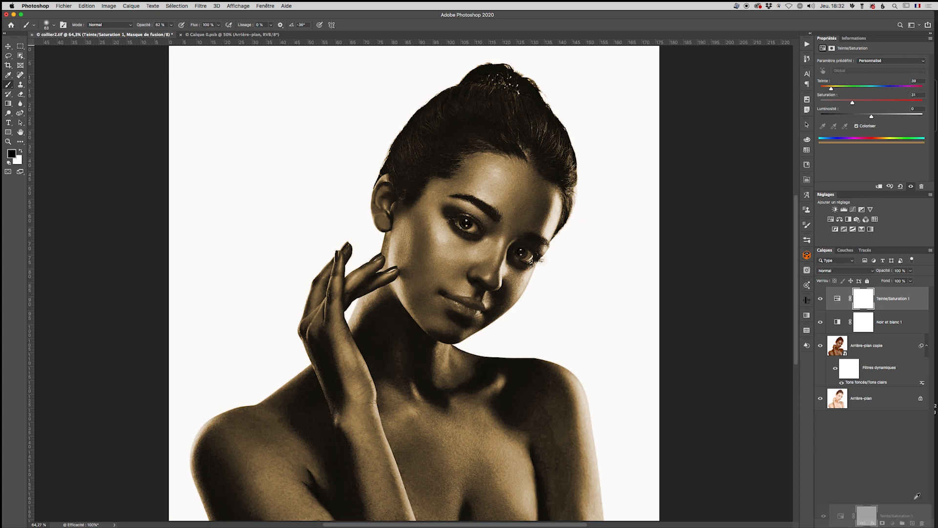
Add a Photo Filter adjustment above the Black & White layer with 95% density, using a custom color instead of a preset
left_click(857, 221)
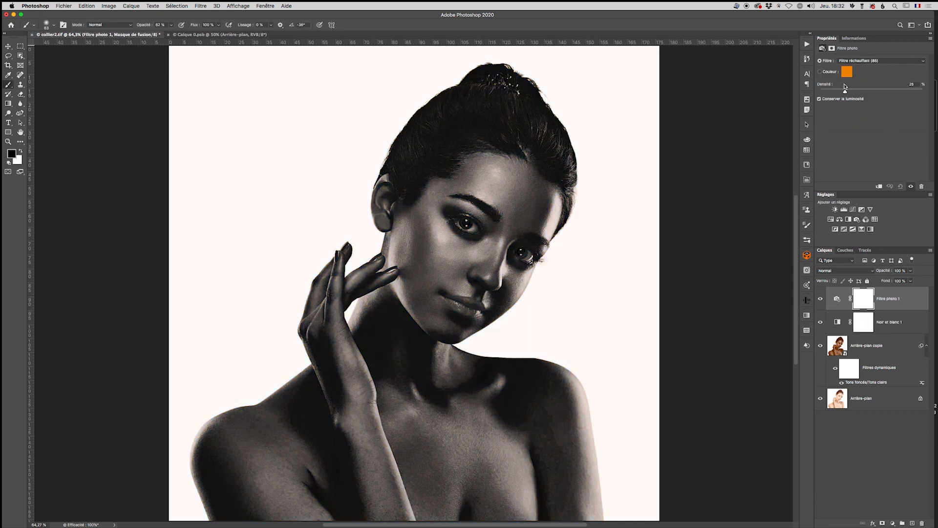
left_click_drag(847, 91, 918, 93)
left_click(820, 72)
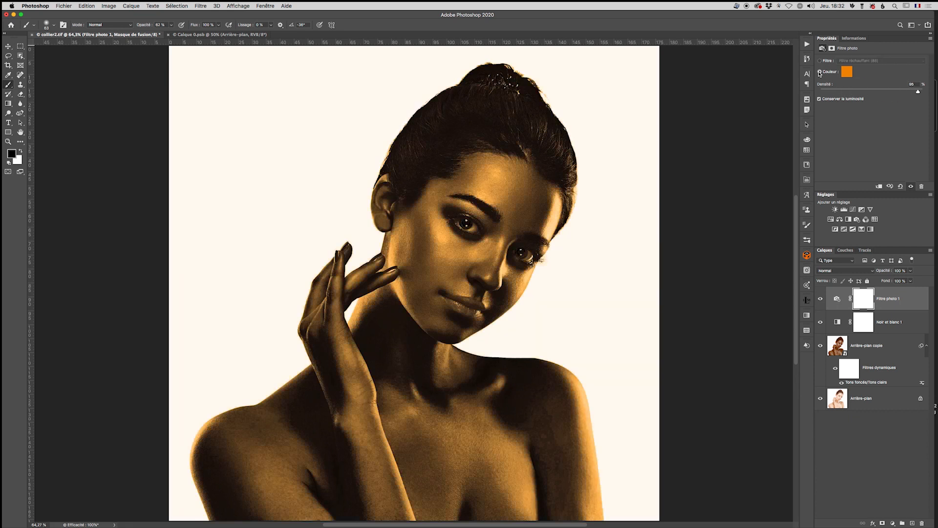
Set the photo filter's custom color to a golden orange by changing its magenta to 45%
left_click(845, 71)
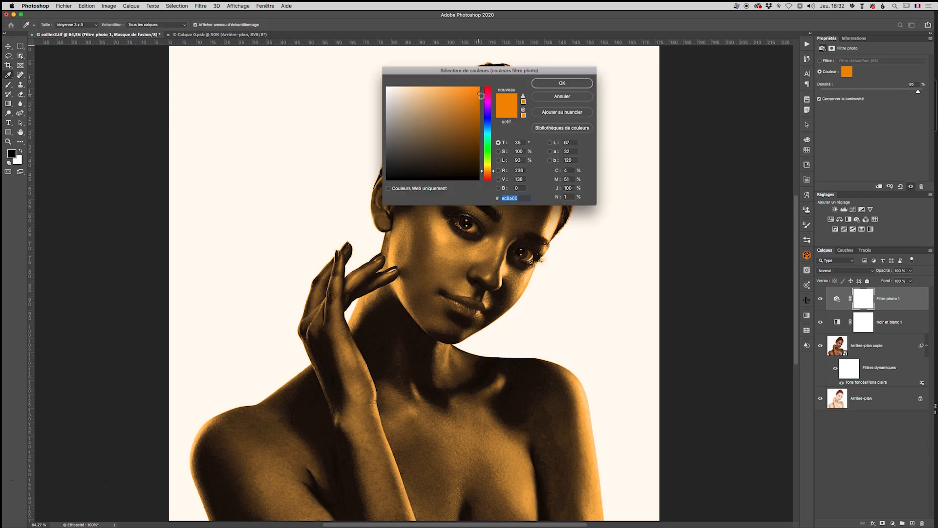
left_click(498, 151)
mouse_move(492, 87)
left_mouse_down()
mouse_move(492, 105)
mouse_move(492, 86)
left_mouse_up()
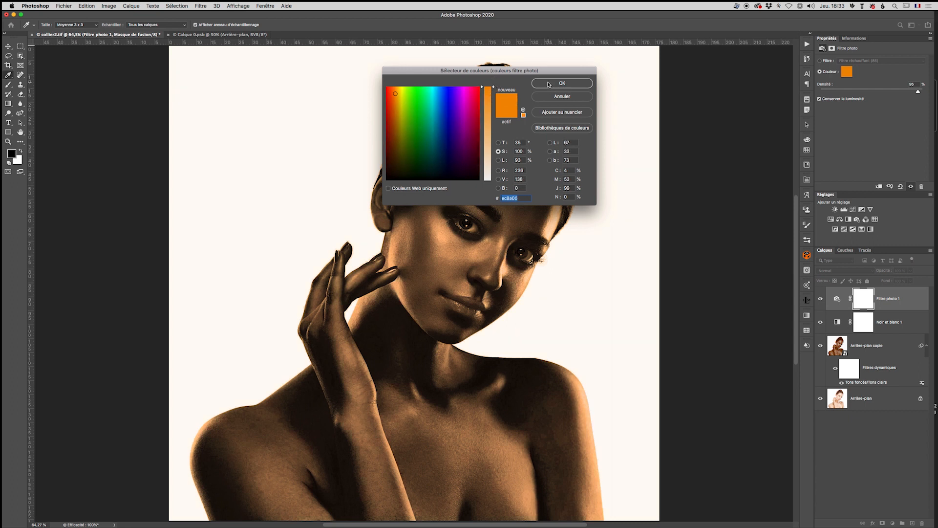
left_click(498, 142)
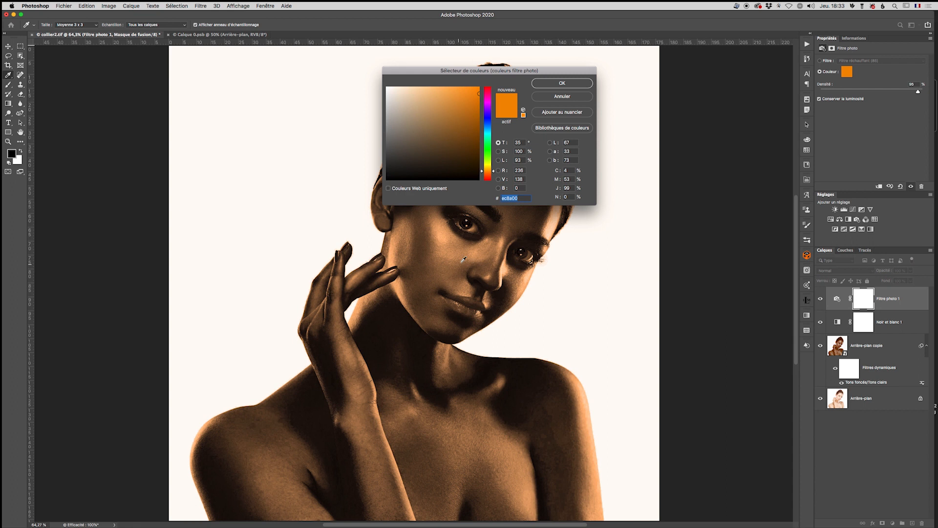
double_click(567, 179)
type("45")
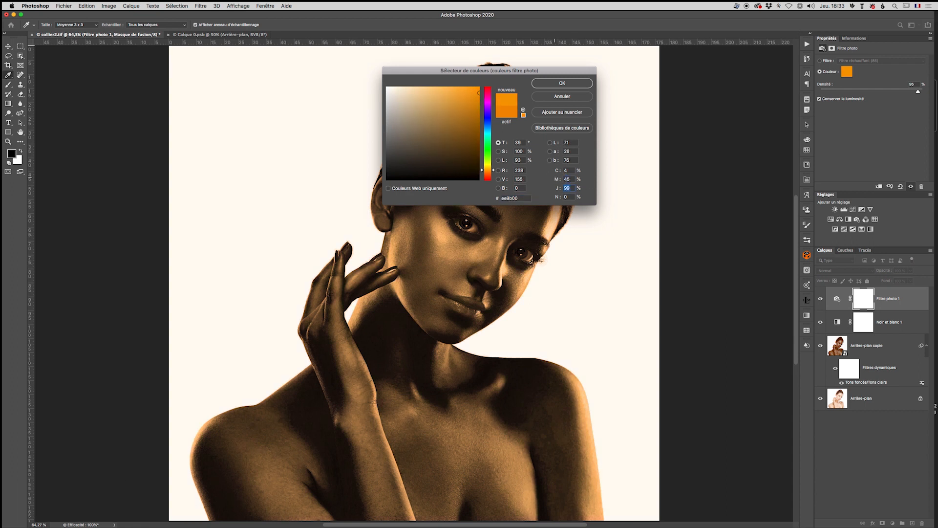
left_click(557, 85)
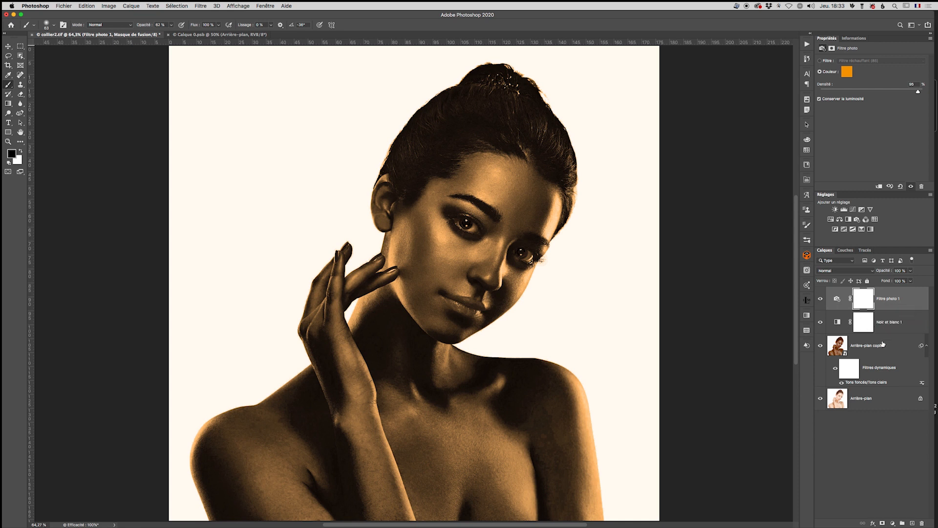
Merge all visible layers into a new layer at the top of the stack, keeping the originals, and name it "texture"
left_click(927, 346)
left_click(926, 346)
left_click(931, 250)
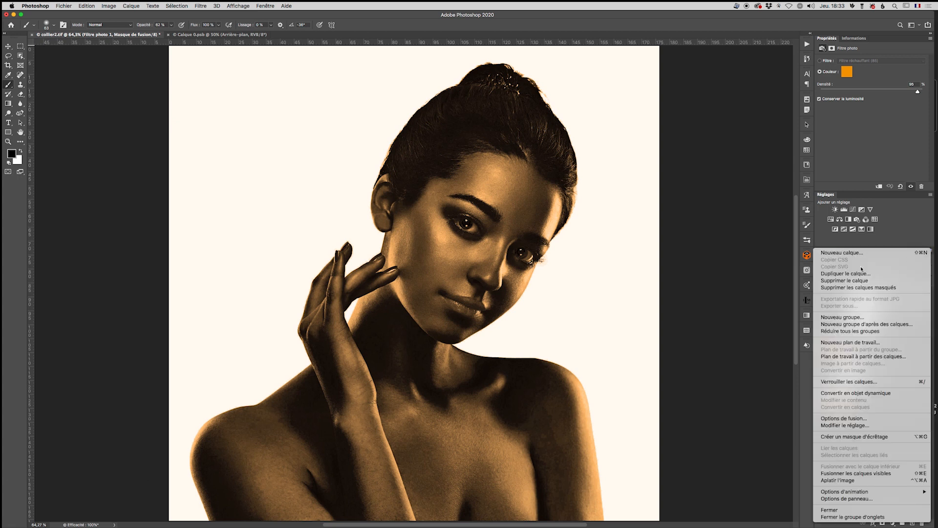
left_click(847, 474, "alt")
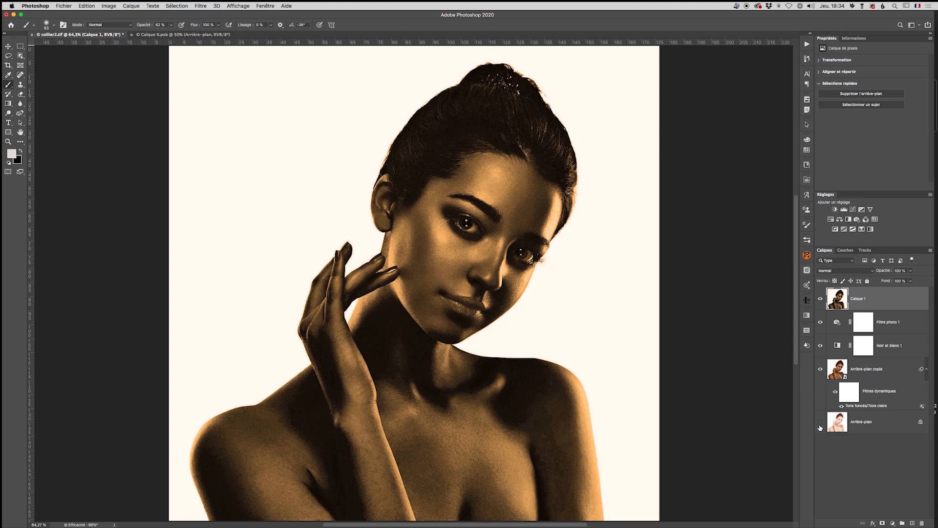
double_click(858, 299)
type("texture")
left_click(896, 301)
Convert the texture layer for smart filters
right_click(880, 299)
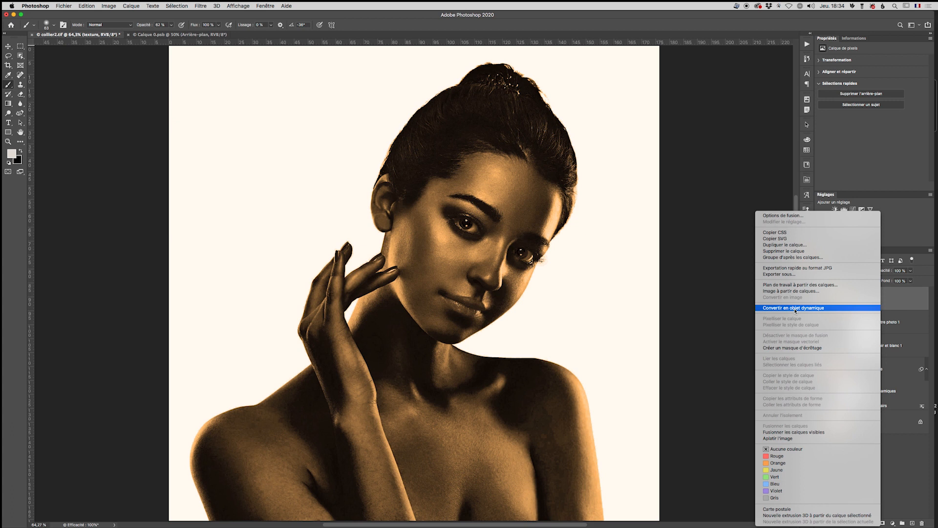
left_click(880, 305)
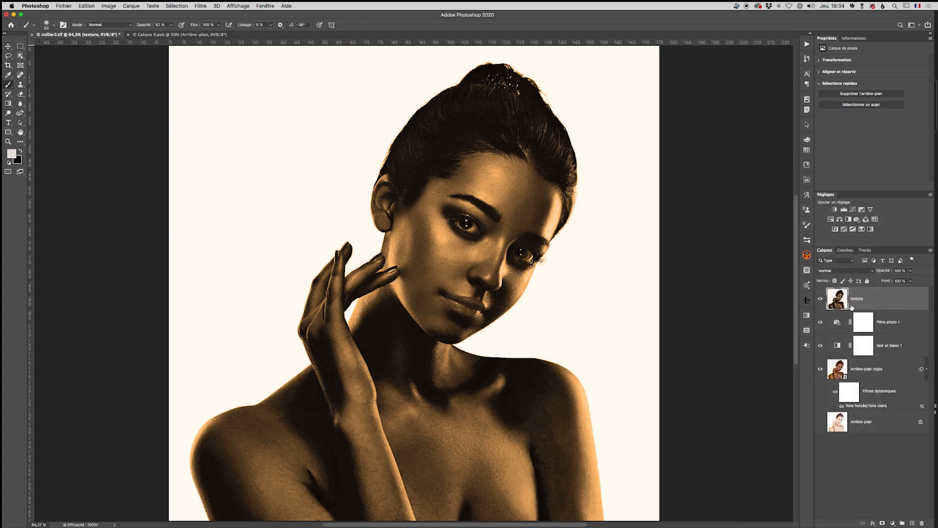
left_click(200, 6)
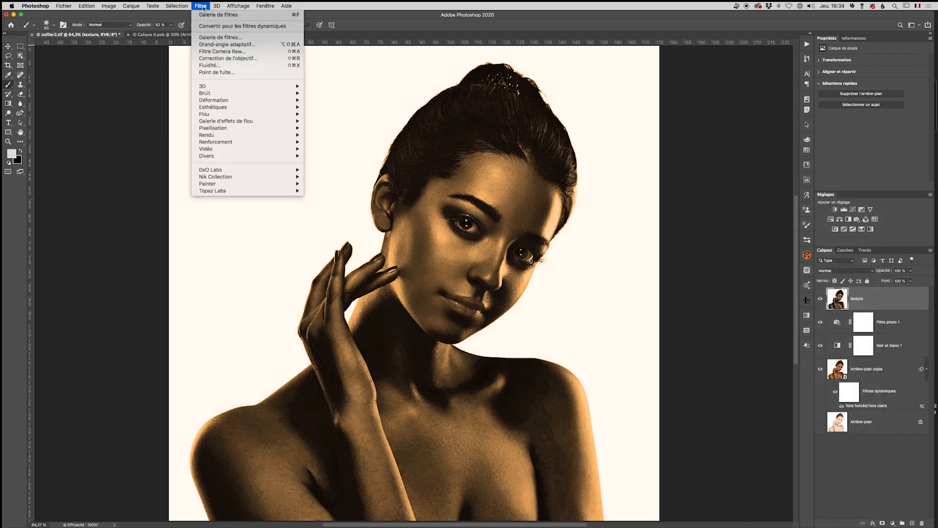
left_click(211, 28)
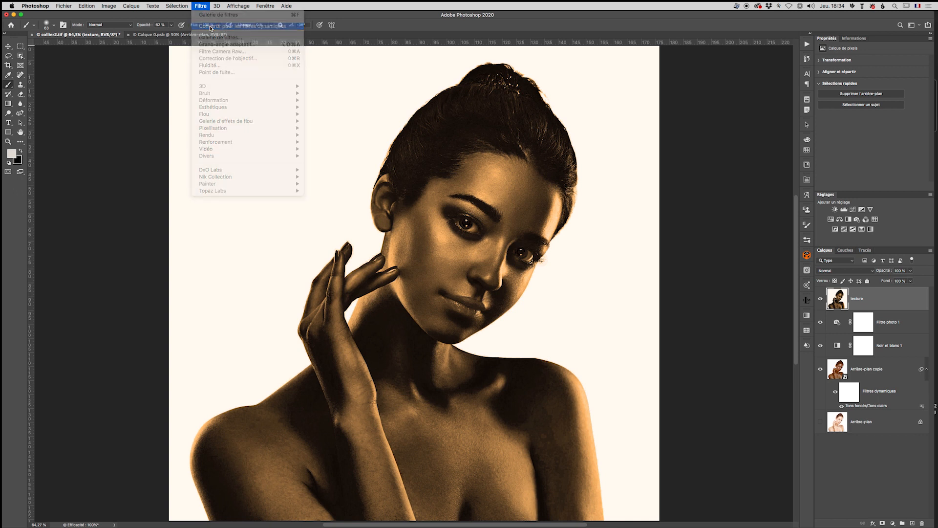
Open the Filter Gallery for the texture layer with the Effet mosaïque texture and set its grout width to 15
left_click(205, 6)
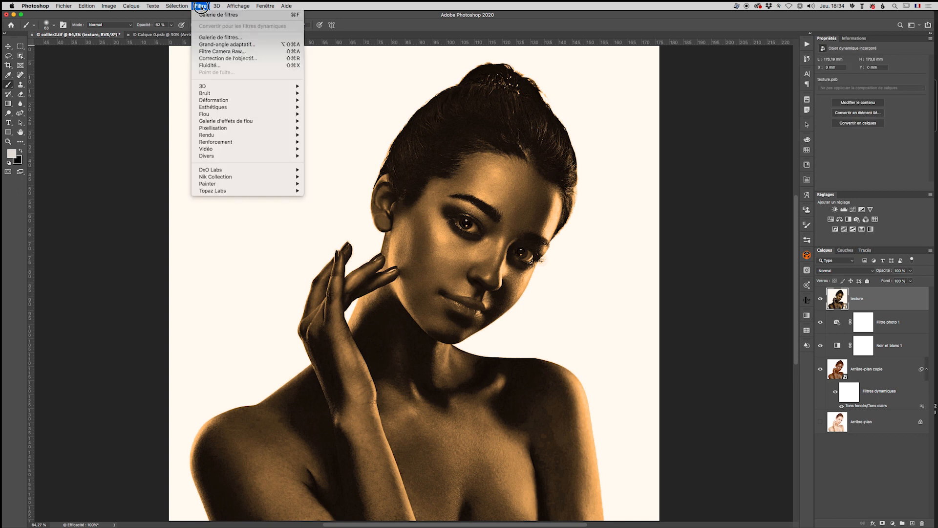
left_click(219, 37)
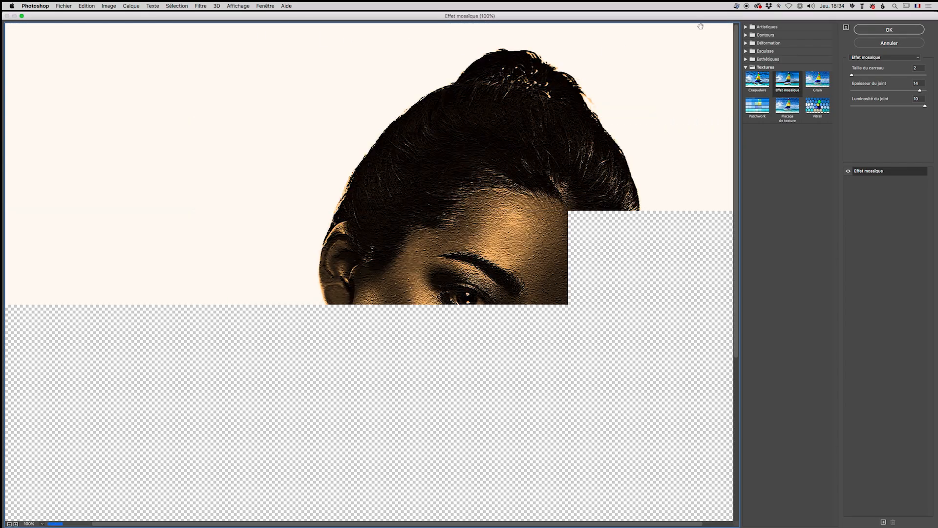
left_click(766, 68)
left_click(766, 68)
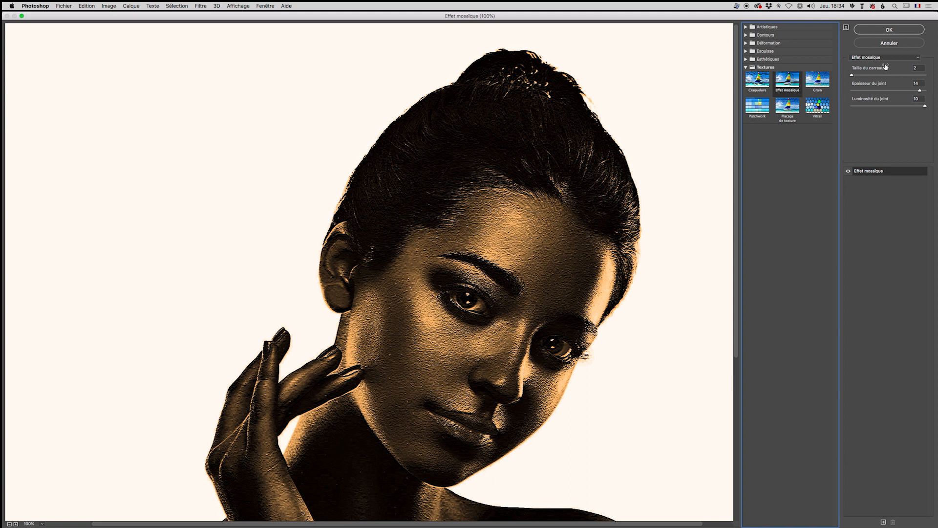
left_click(853, 76)
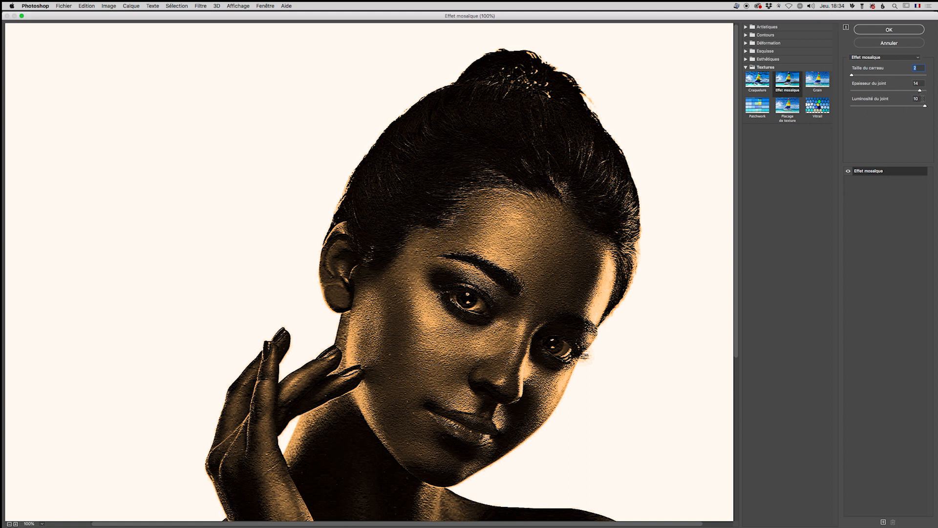
mouse_move(920, 91)
left_mouse_down()
mouse_move(909, 91)
mouse_move(924, 91)
left_mouse_up()
left_click(926, 91)
Test a much larger tile size, restore it to 2, and apply the mosaic filter with grout lightness 10
left_click_drag(853, 77, 892, 74)
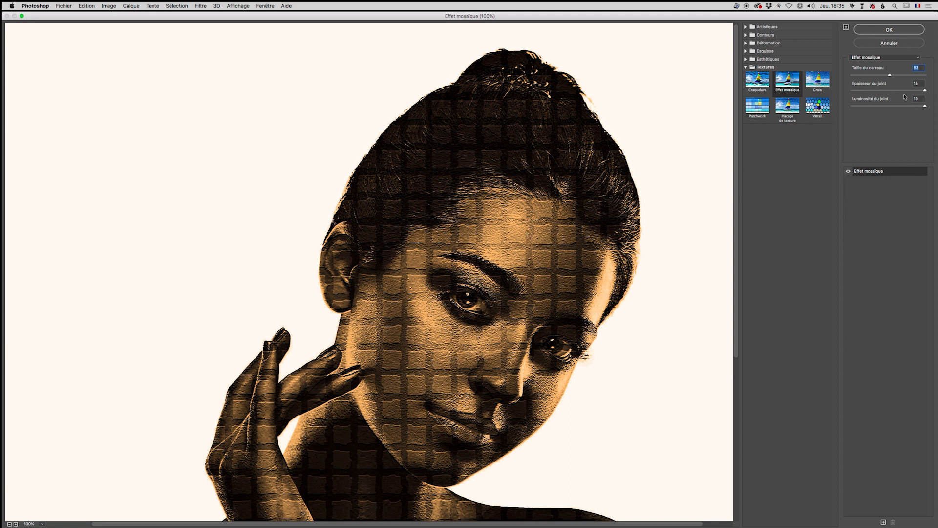
mouse_move(925, 91)
left_mouse_down()
mouse_move(859, 92)
mouse_move(913, 89)
mouse_move(930, 110)
mouse_move(862, 112)
mouse_move(925, 105)
left_mouse_up()
left_click_drag(890, 76, 852, 75)
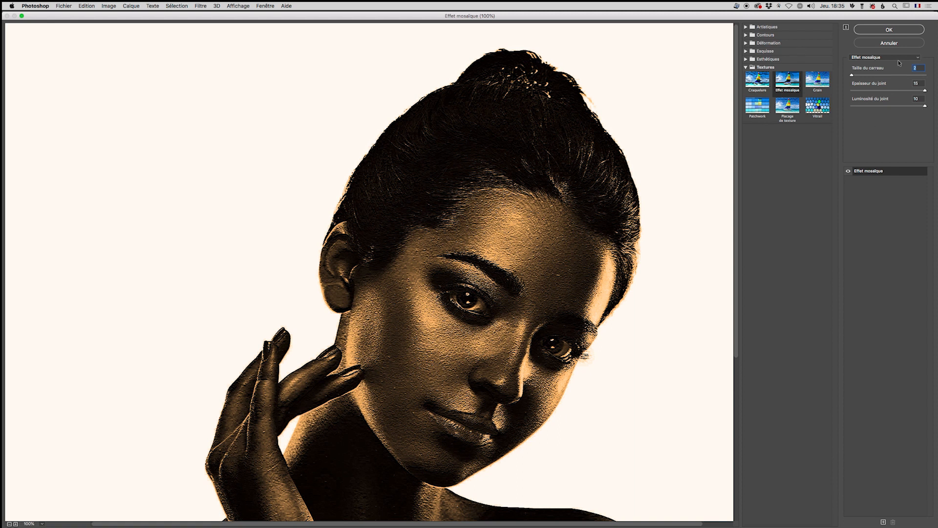
left_click(890, 30)
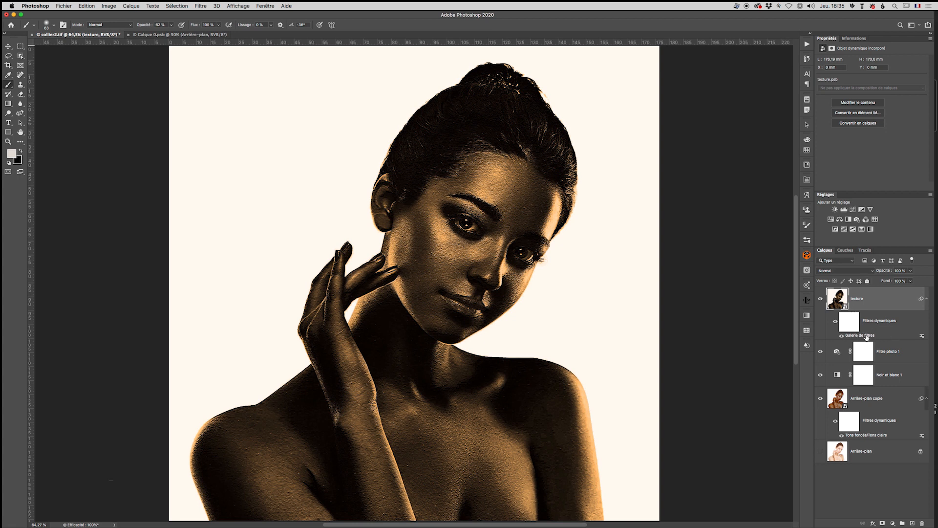
Collapse the texture layer's smart filters and toggle the layer's visibility to compare the image with and without the texture
left_click(926, 299)
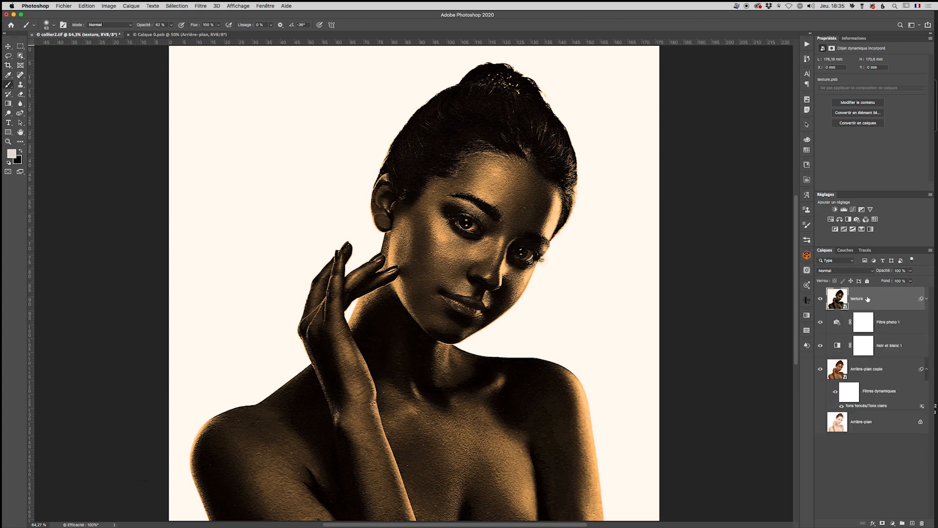
left_click(821, 299)
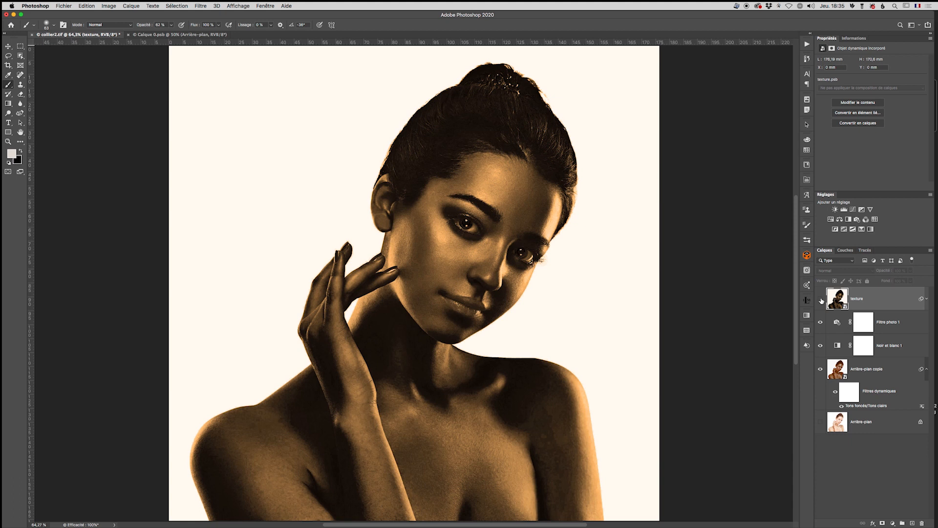
left_click(821, 299)
left_click(821, 299)
left_click(821, 299)
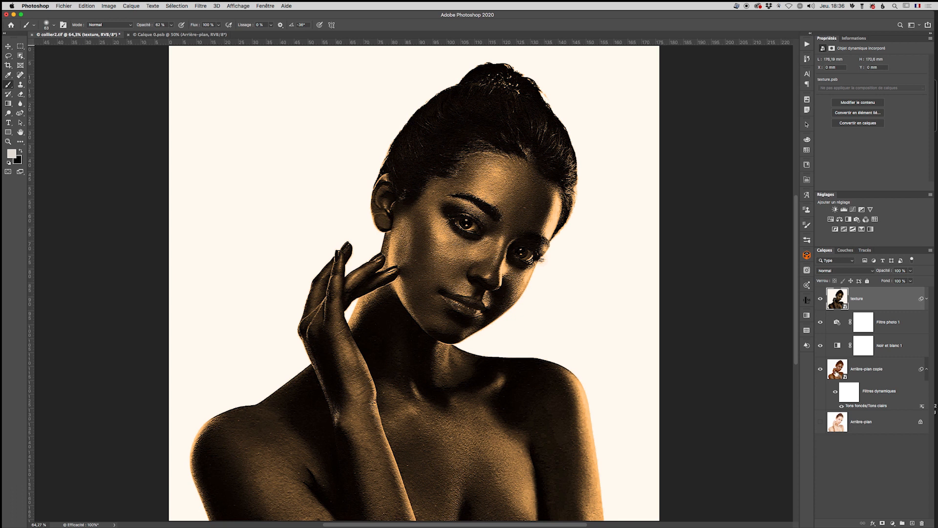
Add a Levels adjustment above the texture layer and clip it to that layer
left_click(911, 271)
mouse_move(911, 281)
left_mouse_down()
mouse_move(893, 280)
mouse_move(921, 280)
left_mouse_up()
left_click(869, 296)
left_click(844, 209)
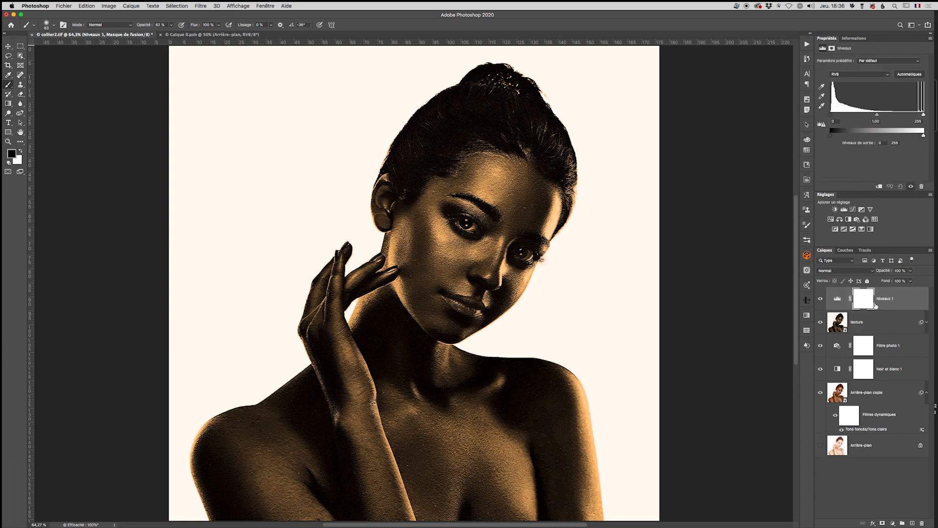
left_click(856, 309, "alt")
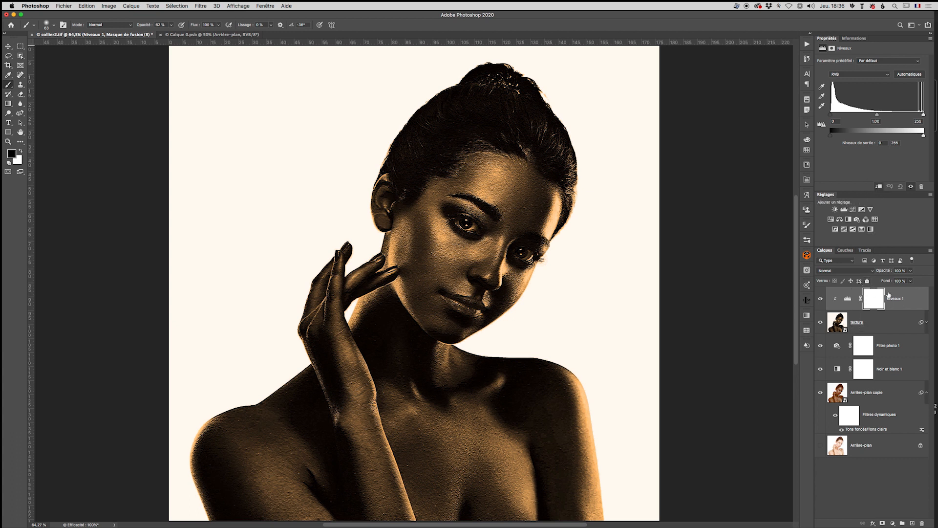
Set the clipped Levels adjustment's white input level to 208 and its midtones to about 0.9
left_click_drag(924, 116, 870, 116)
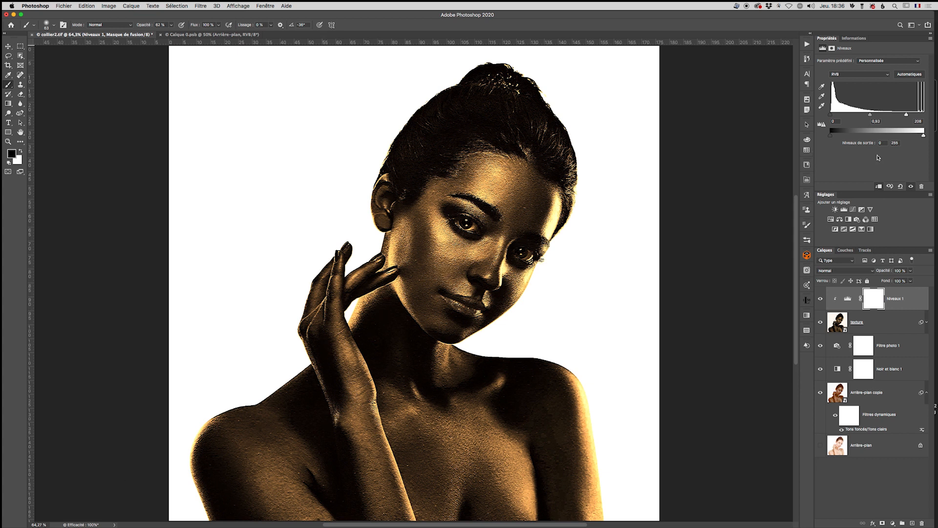
mouse_move(872, 117)
left_mouse_down()
mouse_move(860, 116)
mouse_move(870, 116)
left_mouse_up()
left_click(848, 298)
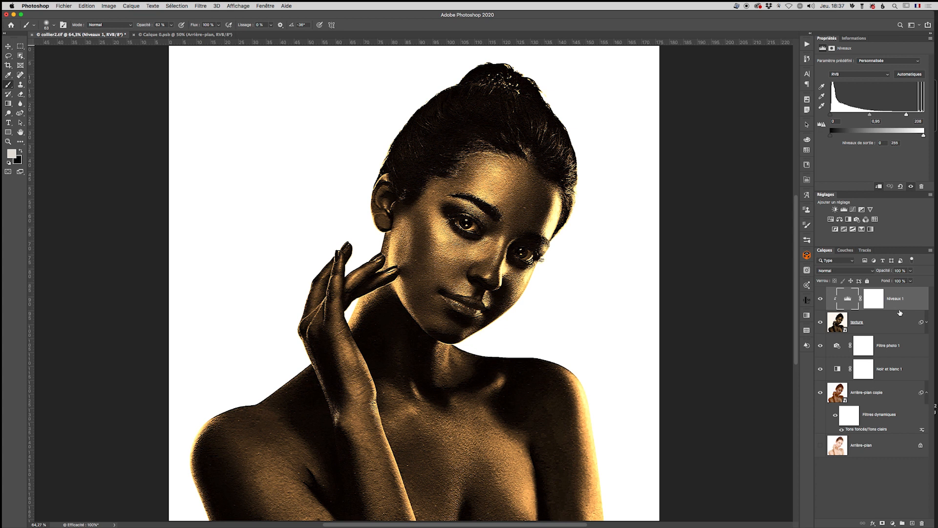
Add a new empty layer above the Levels adjustment and set its blend mode to Incrustation (Overlay)
left_click(8, 114)
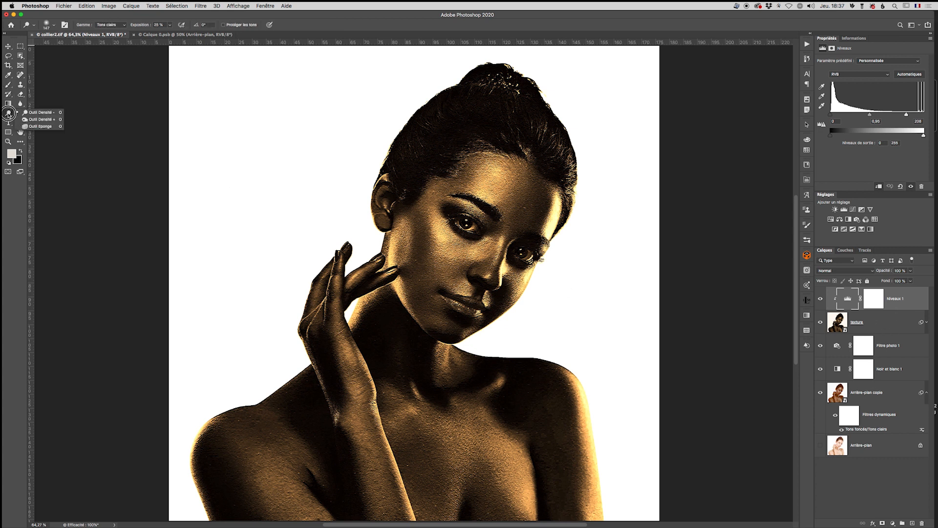
left_click(49, 115)
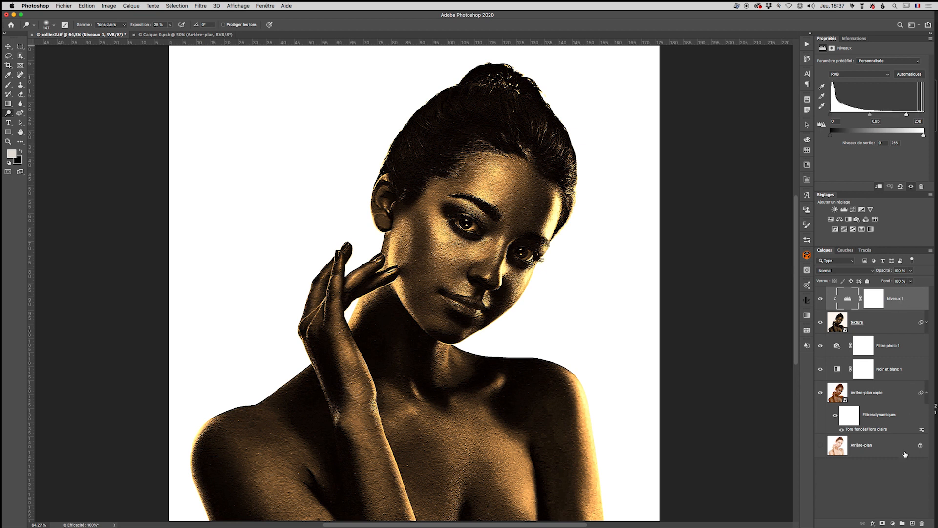
left_click(912, 522)
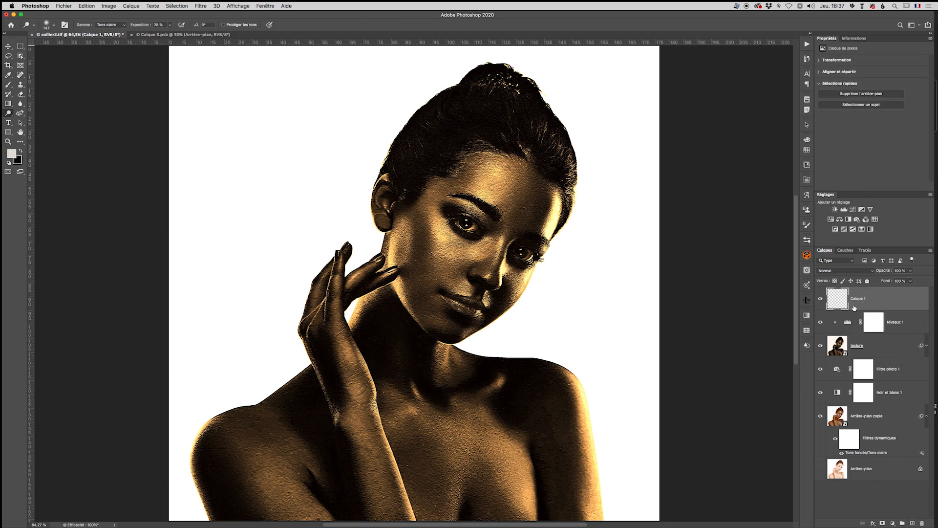
left_click(843, 273)
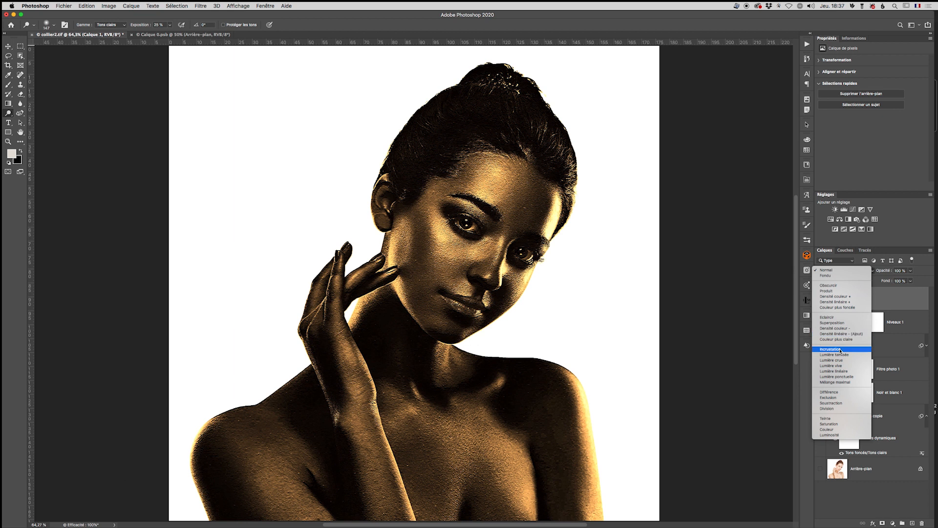
Set up a soft round brush about 82 px in size at 51% opacity
left_click(9, 85)
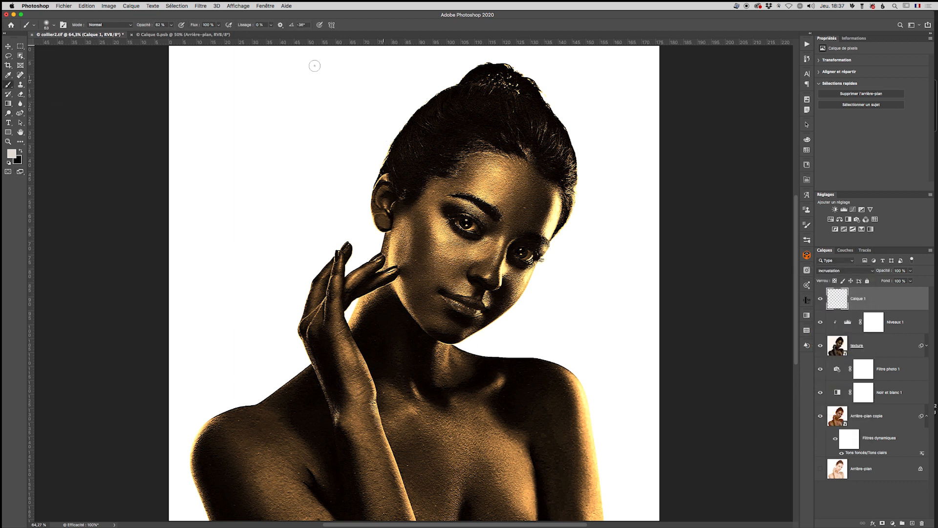
left_click(171, 25)
left_click_drag(174, 34, 169, 34)
right_click(488, 182)
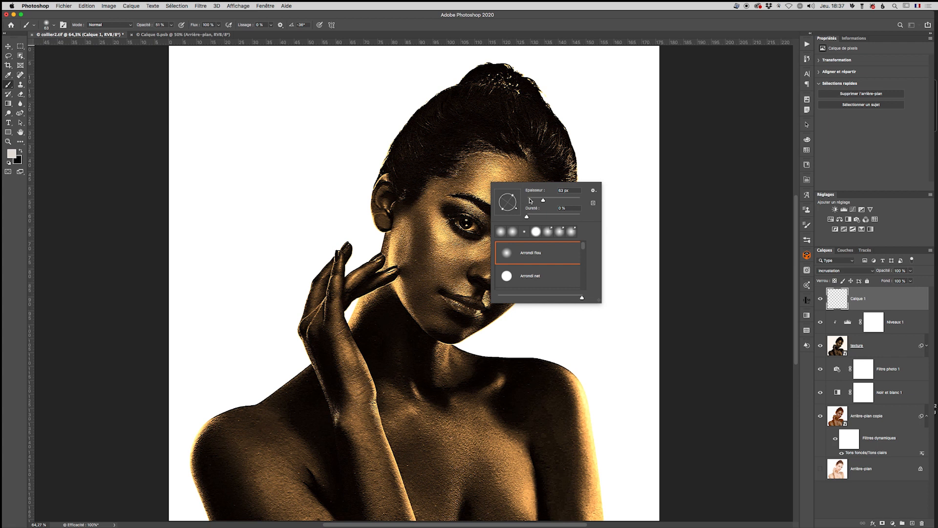
left_click_drag(544, 202, 549, 202)
left_click(458, 175)
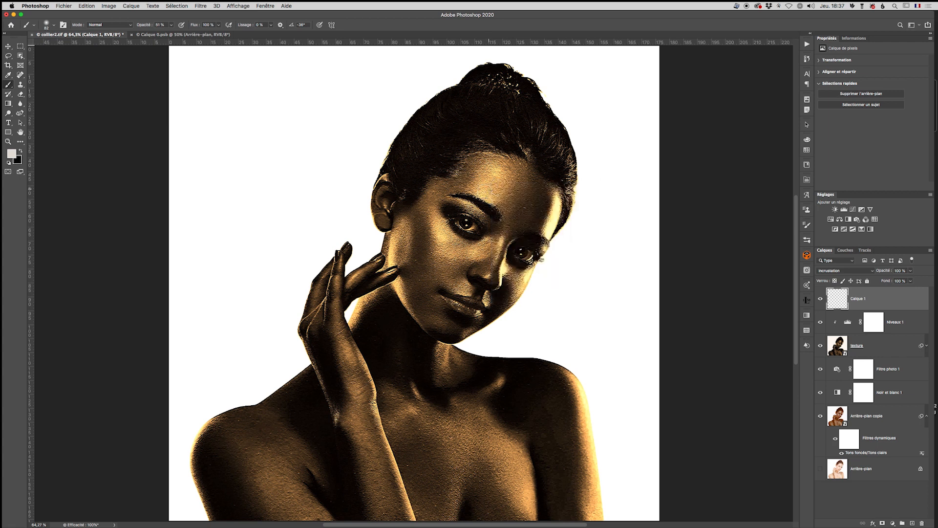
Brush light highlights over the forehead, cheeks, nose and lip area of the face on the overlay layer
mouse_move(490, 176)
left_mouse_down()
mouse_move(493, 191)
mouse_move(497, 172)
mouse_move(489, 184)
left_mouse_up()
mouse_move(438, 221)
left_mouse_down()
mouse_move(470, 254)
mouse_move(469, 225)
left_mouse_up()
left_click(442, 250)
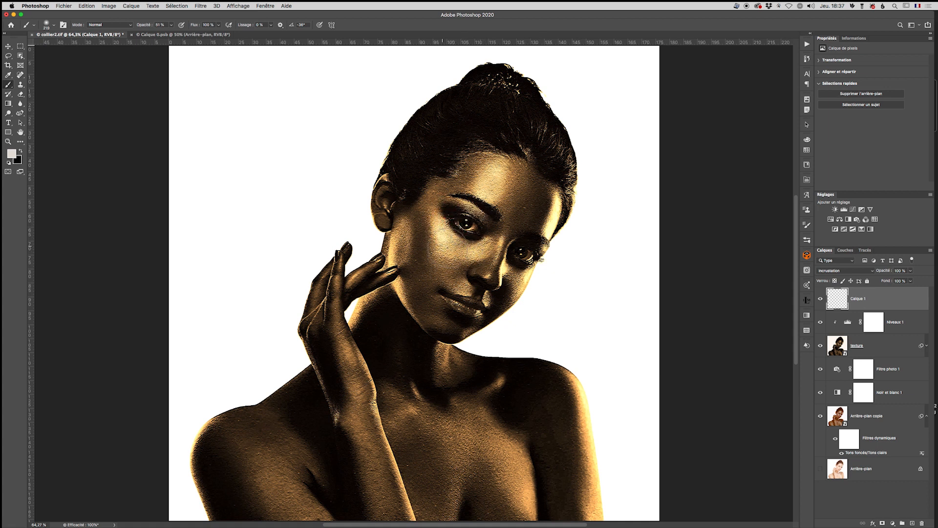
left_click(481, 251)
left_click_drag(534, 219, 510, 219)
left_click(404, 238)
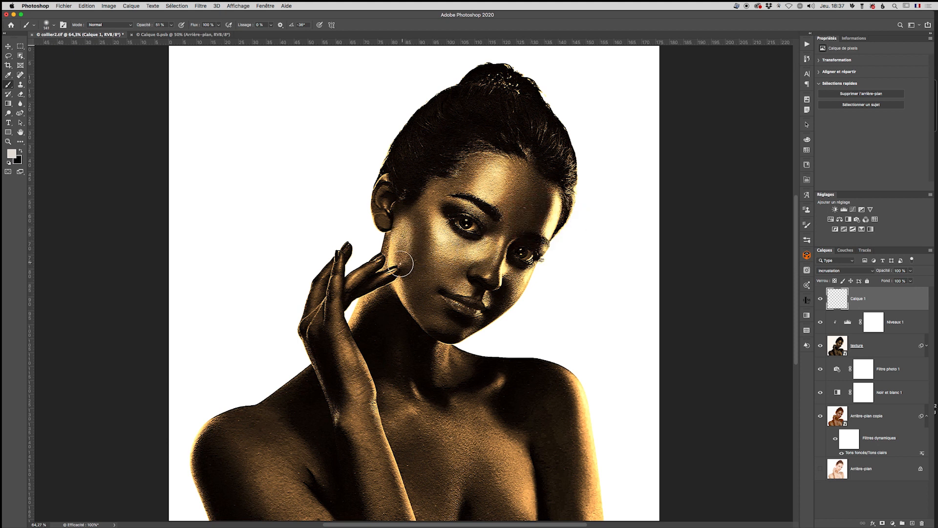
mouse_move(479, 287)
left_mouse_down()
mouse_move(458, 289)
mouse_move(486, 303)
left_mouse_up()
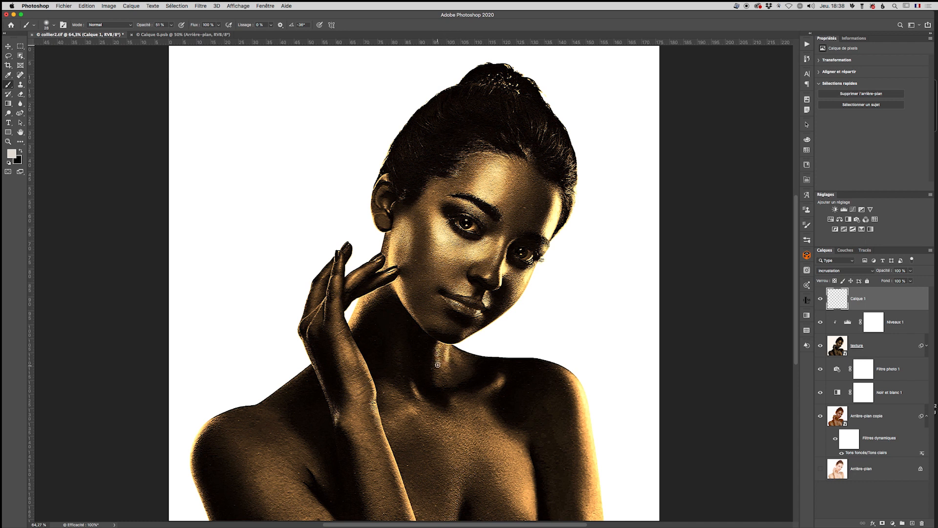
Brush light highlights over the neck, collarbones, shoulder and upper chest on the overlay layer
mouse_move(415, 385)
left_mouse_down()
mouse_move(447, 424)
mouse_move(456, 310)
mouse_move(479, 331)
mouse_move(440, 330)
mouse_move(473, 367)
mouse_move(487, 366)
mouse_move(413, 300)
mouse_move(389, 293)
mouse_move(485, 314)
left_mouse_up()
mouse_move(287, 356)
left_mouse_down()
mouse_move(253, 377)
mouse_move(248, 350)
mouse_move(312, 421)
mouse_move(274, 383)
mouse_move(341, 324)
mouse_move(336, 247)
mouse_move(334, 283)
mouse_move(369, 391)
mouse_move(260, 367)
mouse_move(228, 340)
left_mouse_up()
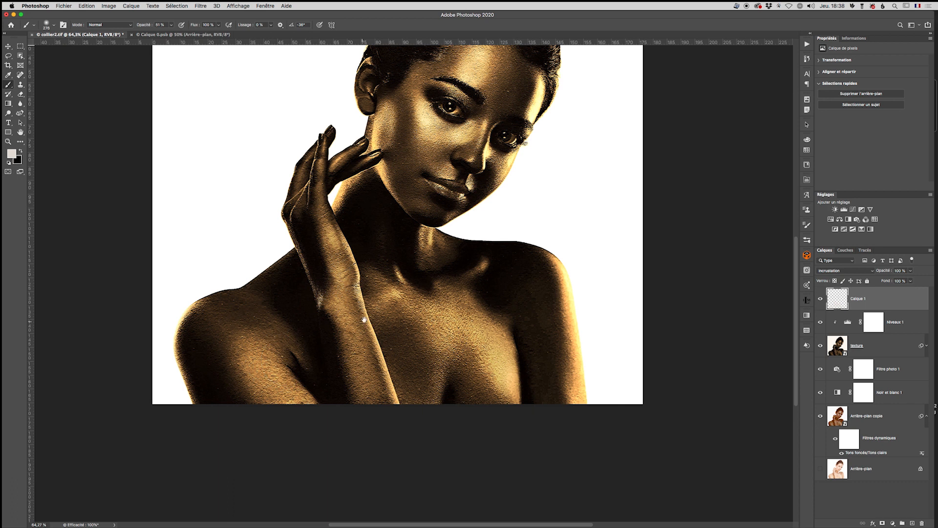
scroll(287, 360, "up", 5)
mouse_move(494, 265)
left_mouse_down()
mouse_move(482, 276)
mouse_move(478, 254)
left_mouse_up()
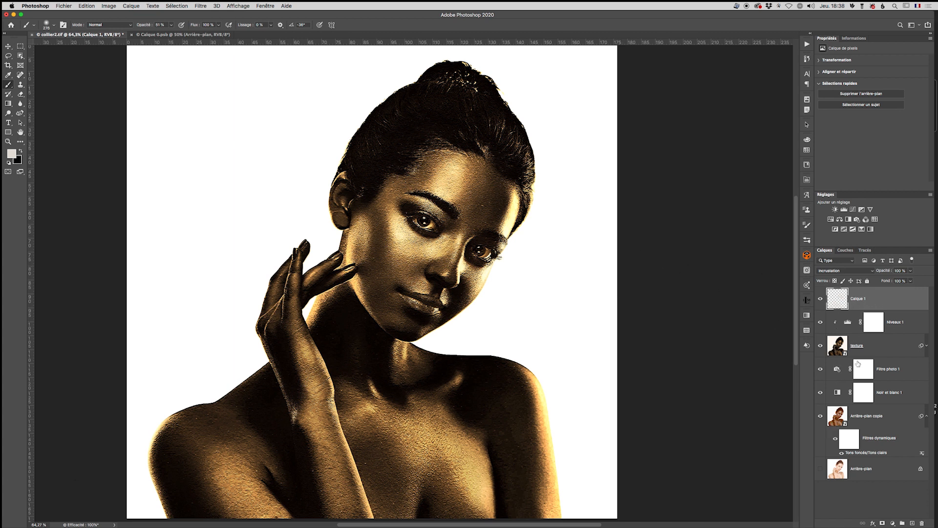
Group all layers above the background layer and add a layer mask to the group
left_click(908, 323, "shift")
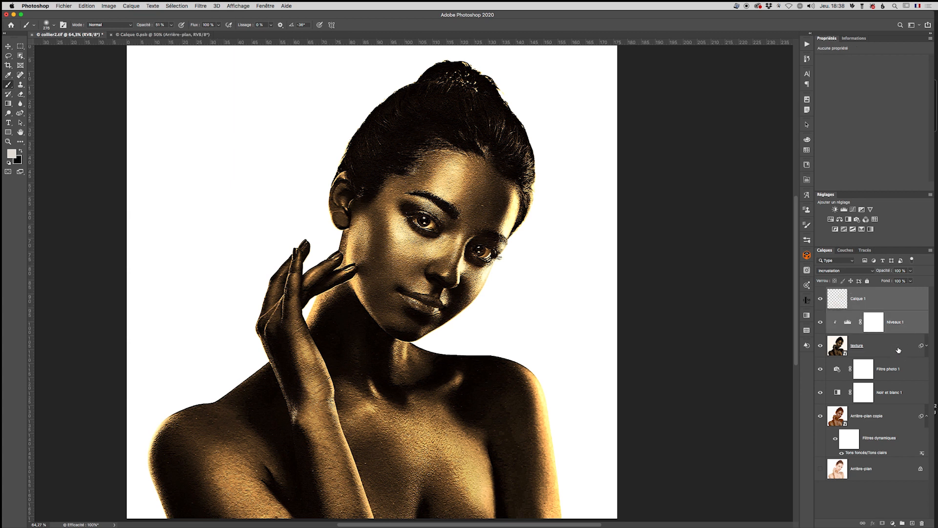
left_click(898, 348, "shift")
left_click(902, 370, "shift")
left_click(904, 393, "shift")
left_click(893, 416, "shift")
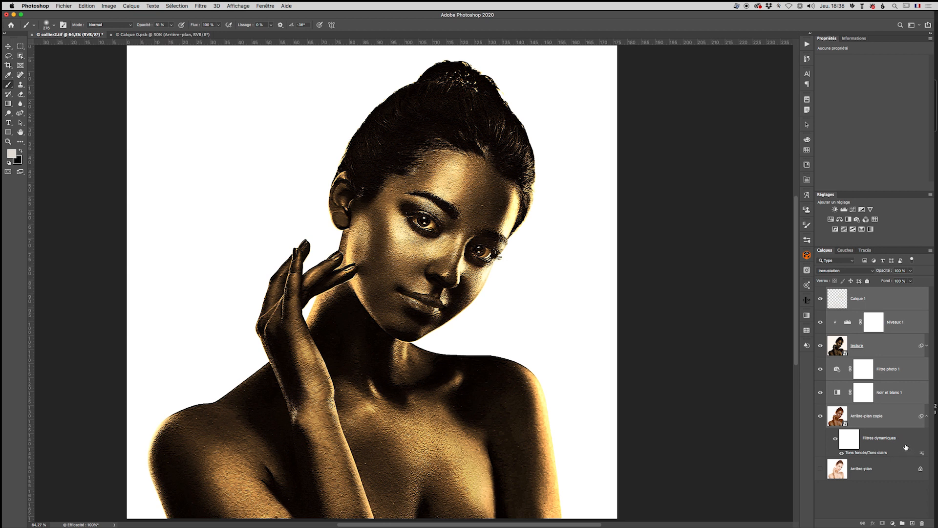
left_click_drag(901, 425, 903, 523)
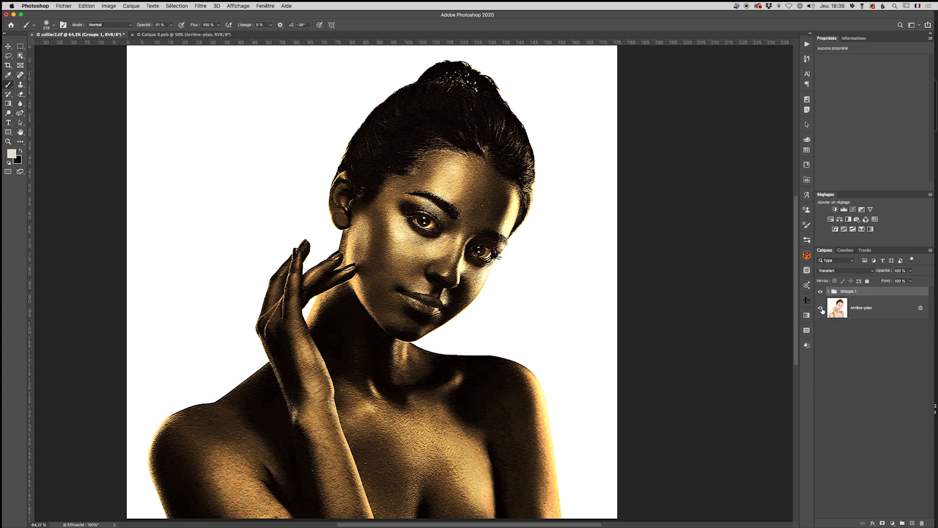
left_click(882, 523)
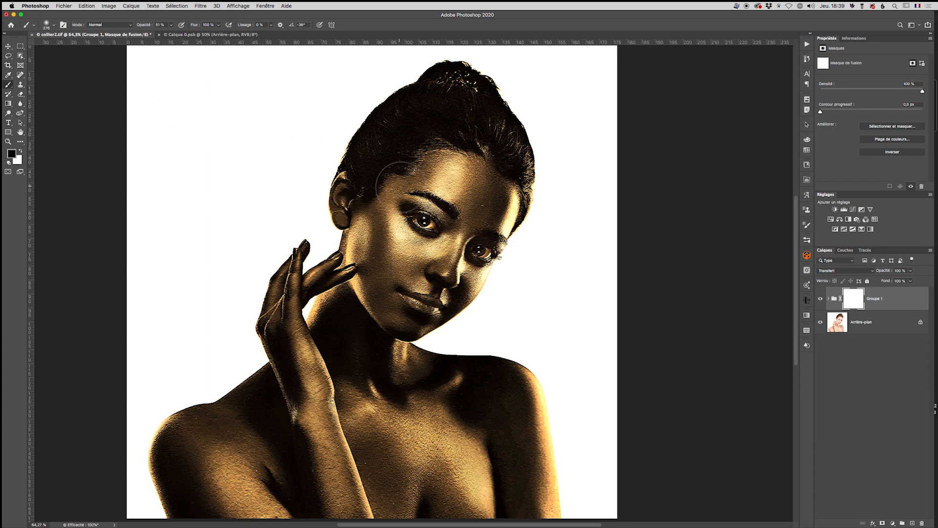
Reveal the original eyes by painting black over both on the group's mask with a brush at 100% opacity
mouse_move(418, 190)
left_mouse_down()
mouse_move(457, 210)
mouse_move(412, 212)
left_mouse_up()
key("super+z")
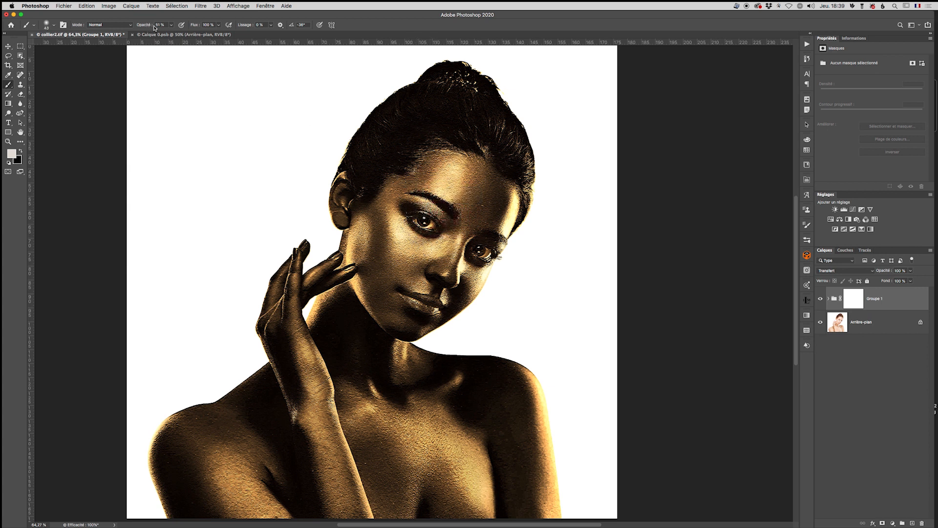
left_click(172, 28)
left_click_drag(169, 34, 211, 37)
left_click(853, 299)
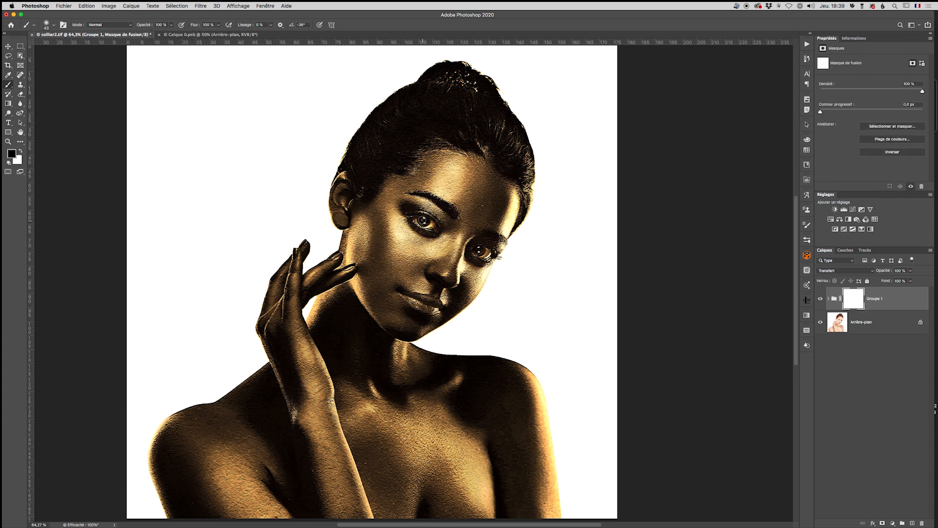
mouse_move(417, 219)
left_mouse_down()
mouse_move(430, 226)
mouse_move(419, 220)
left_mouse_up()
left_click_drag(483, 254, 478, 250)
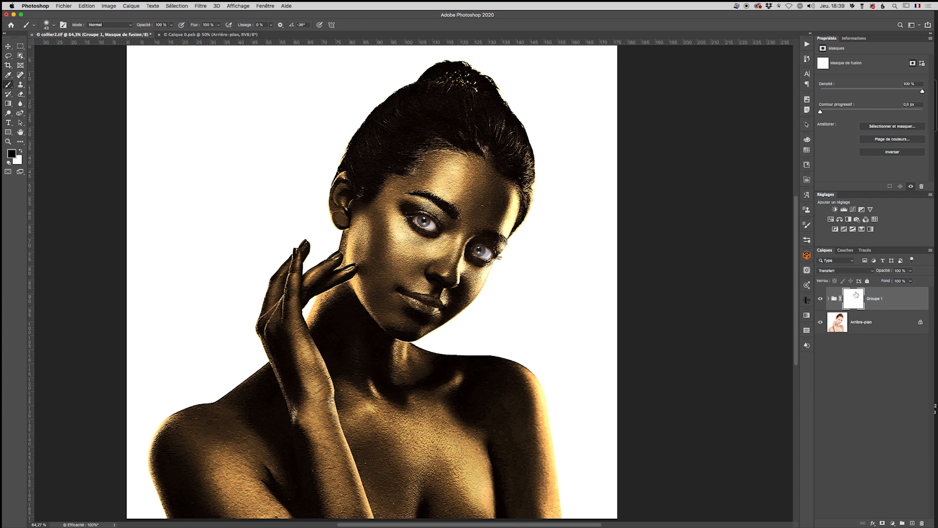
Add a Levels adjustment directly above the background layer and raise its black input level
left_click(876, 324)
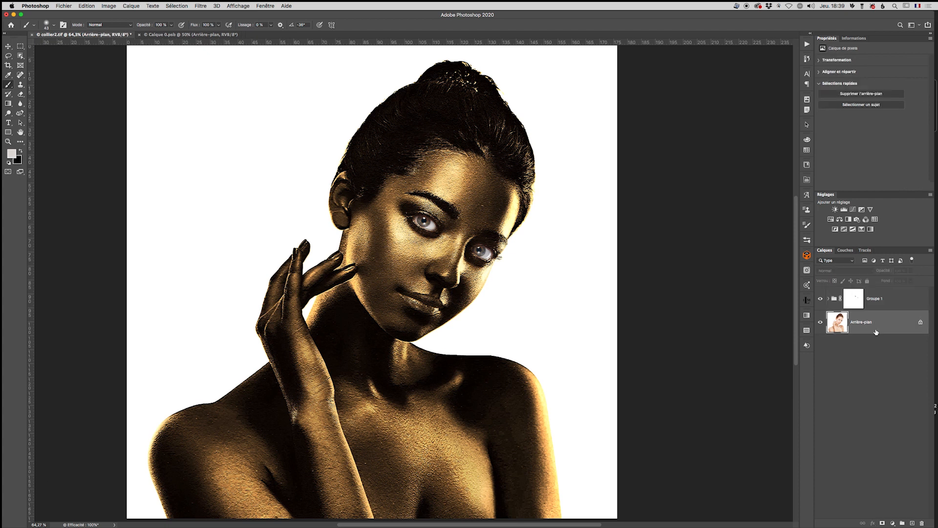
left_click(844, 210)
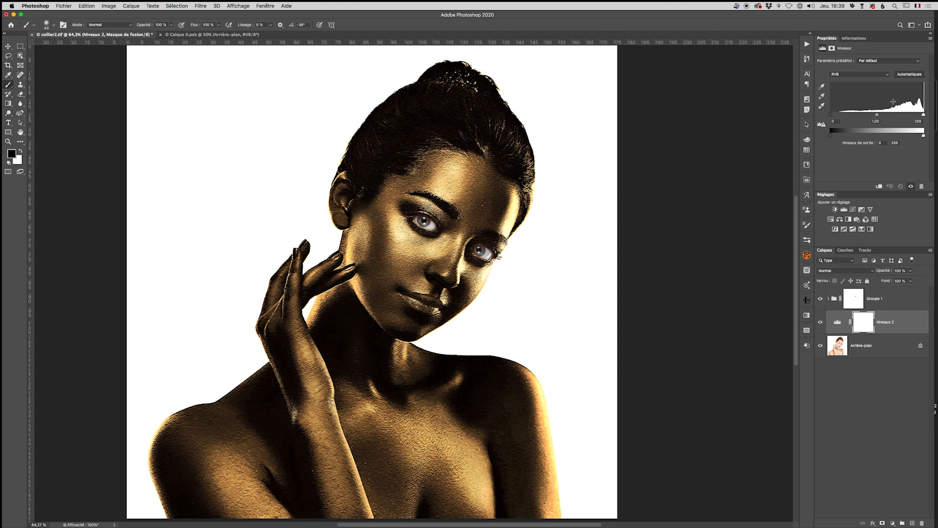
left_click_drag(830, 114, 841, 114)
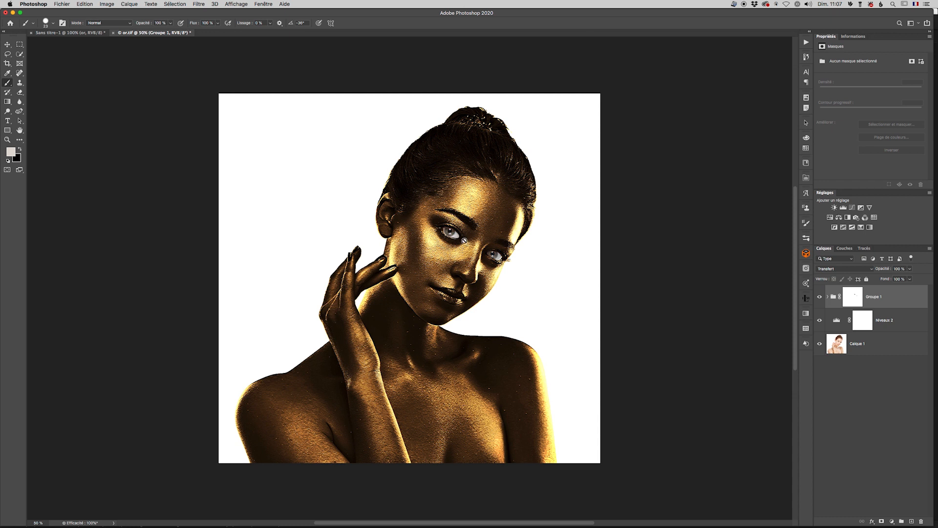
Lower the white output level of the Levels adjustment beneath the group to tone down the bright eyes
left_click(836, 321)
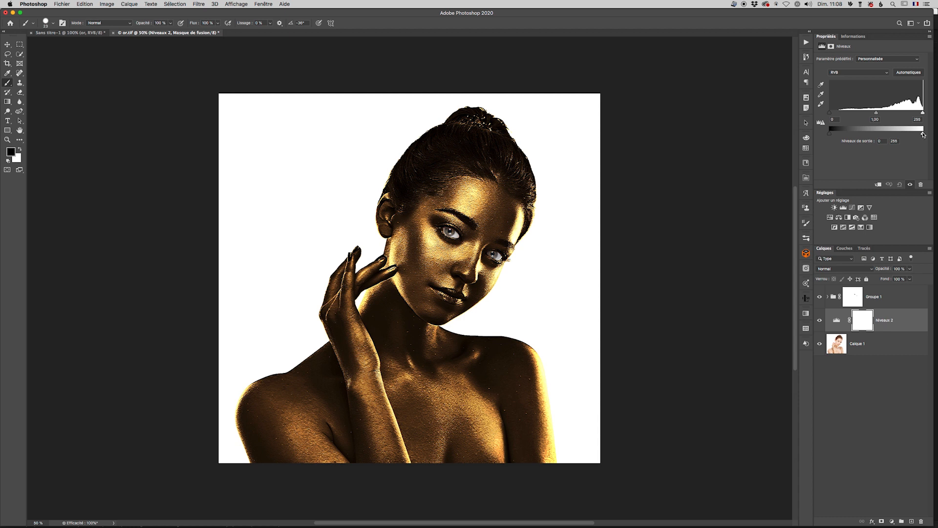
left_click_drag(923, 134, 899, 134)
mouse_move(899, 135)
left_mouse_down()
mouse_move(925, 132)
mouse_move(897, 136)
left_mouse_up()
Add a Levels adjustment clipped to the group and set its midtones to 1.68
left_click(896, 298)
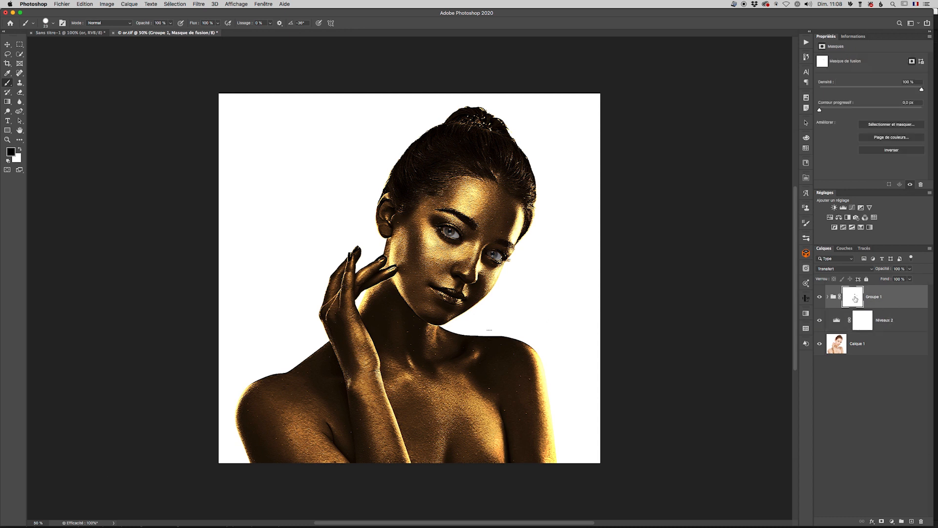
left_click(843, 207)
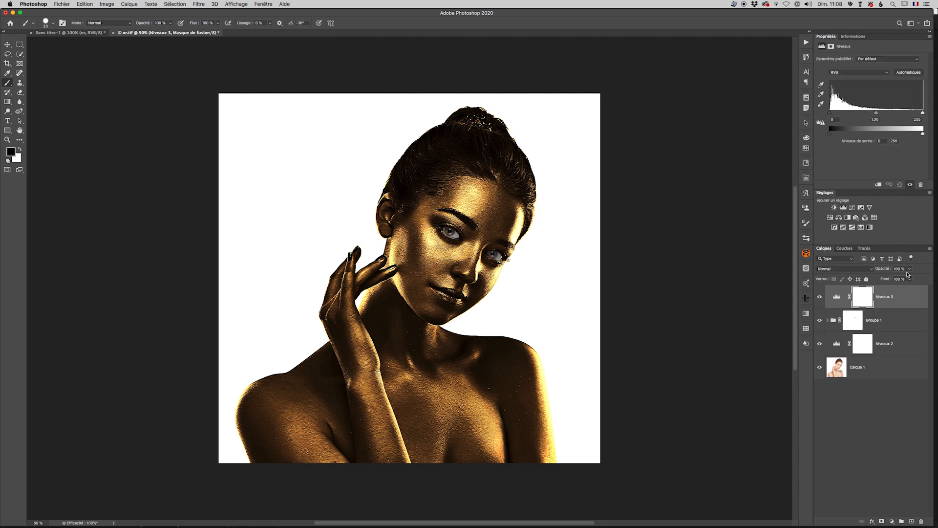
left_click(893, 309)
left_click_drag(876, 114, 859, 118)
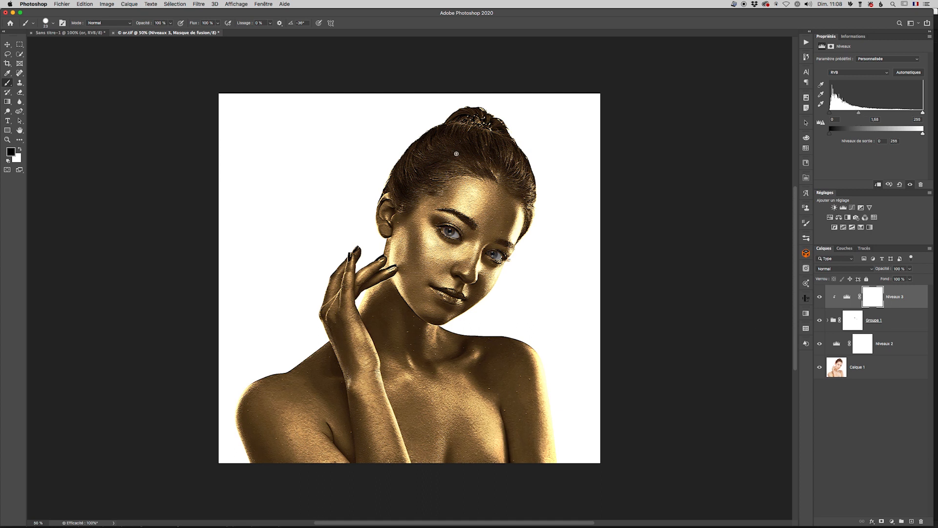